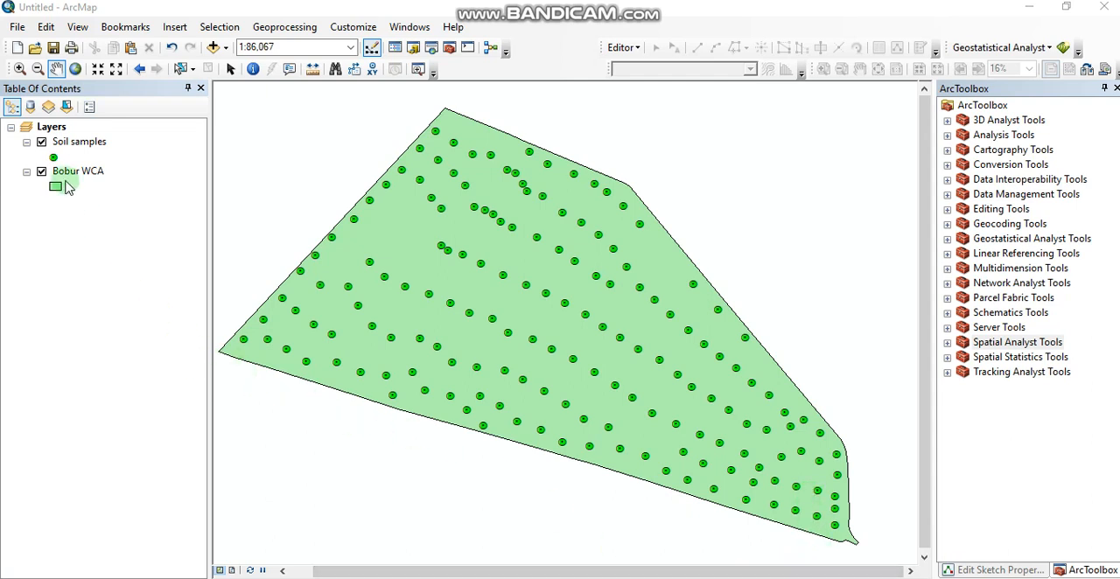
- List the layers by source and review the records in the Soil samples.csv table
left_click(30, 106)
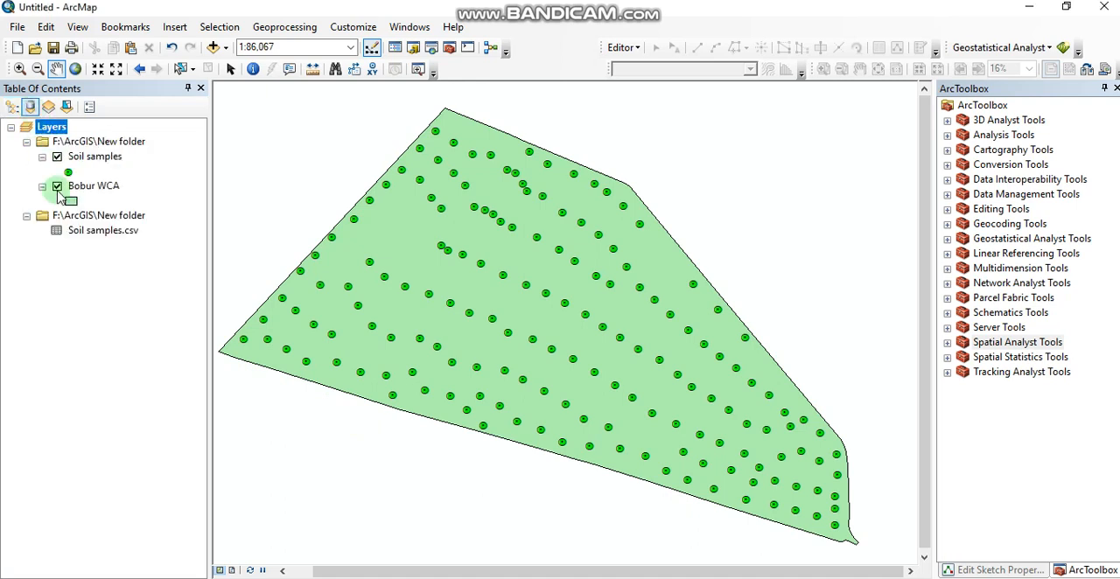
right_click(101, 238)
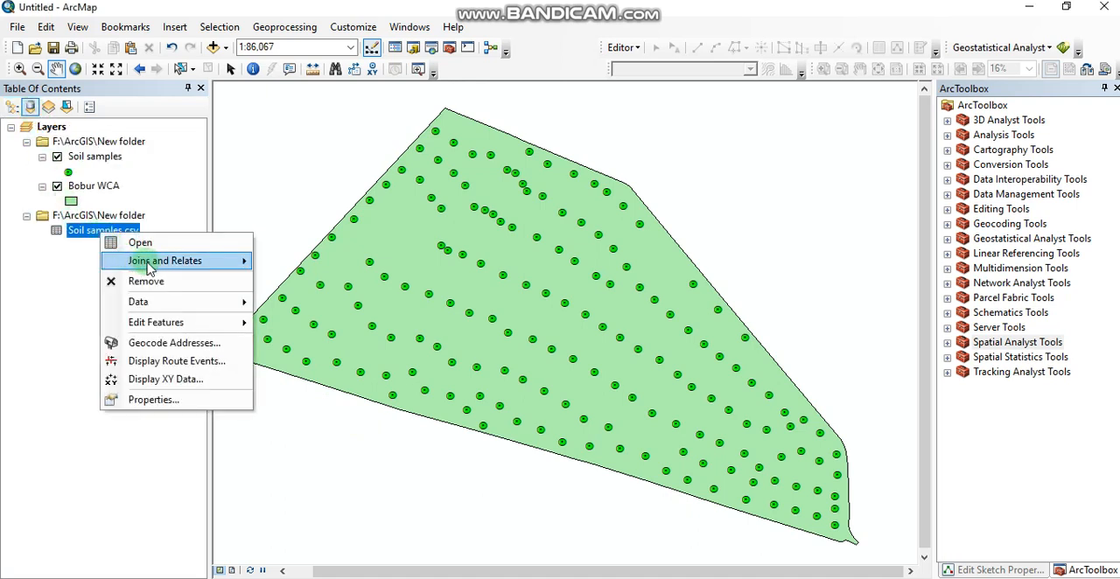
left_click(144, 244)
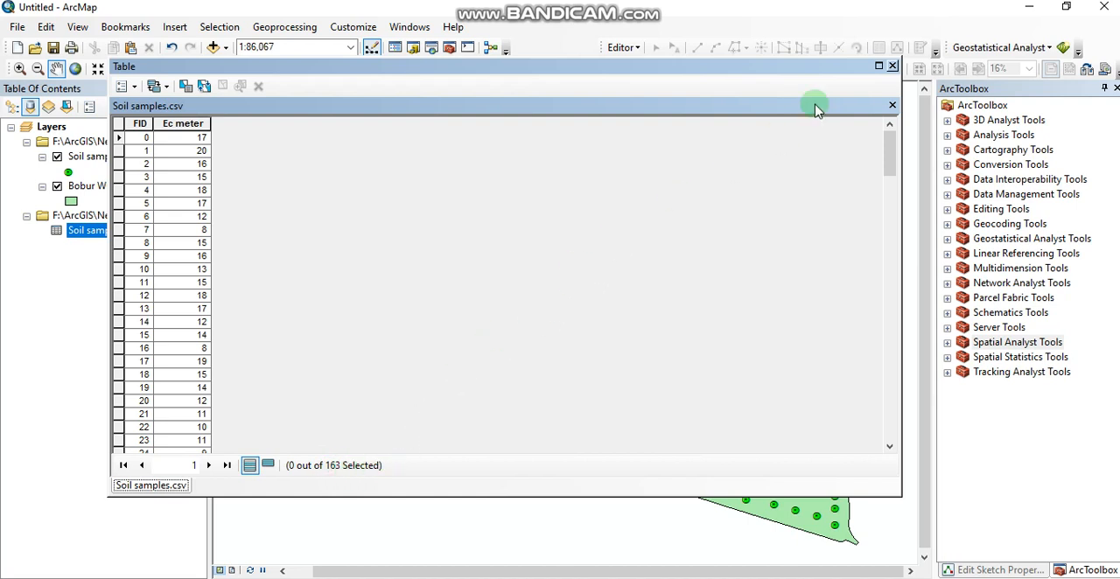
left_click(890, 68)
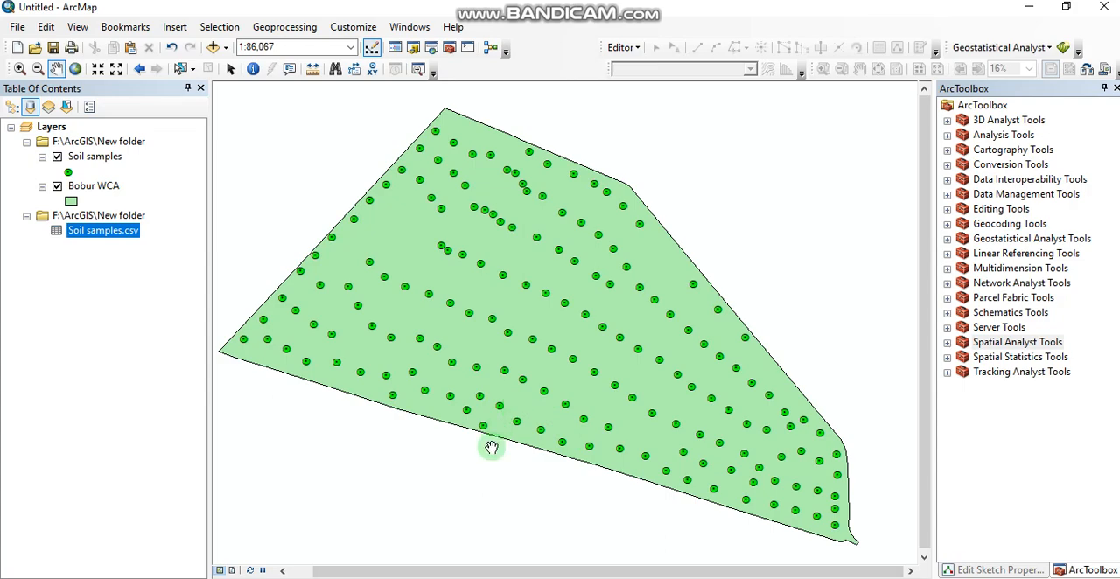
left_click(431, 578)
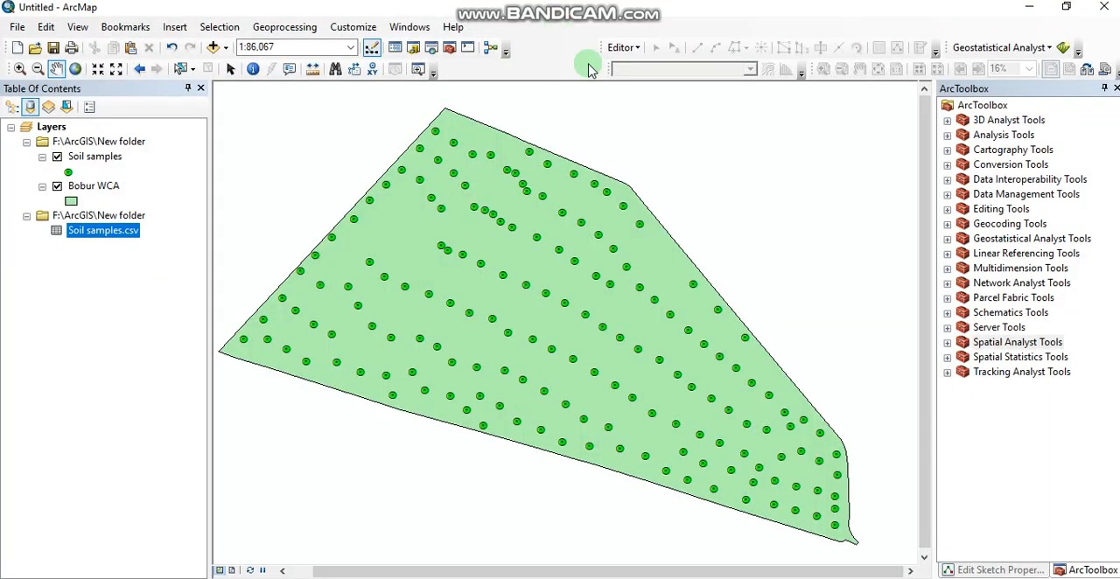
- Check that the Spatial Analyst extension is enabled in the list of extensions
left_click(355, 29)
left_click(371, 63)
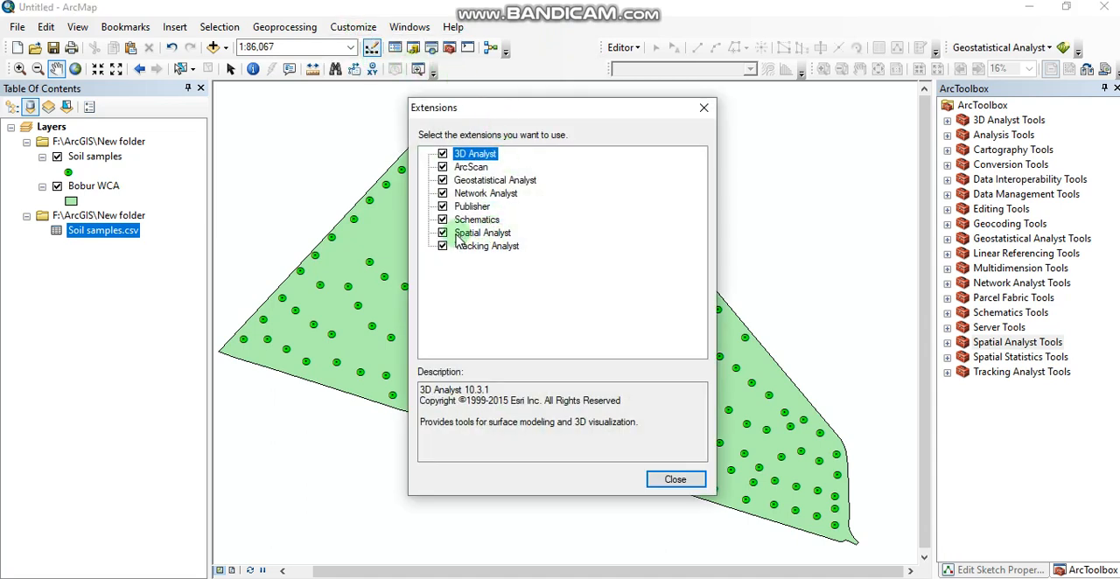
left_click(675, 481)
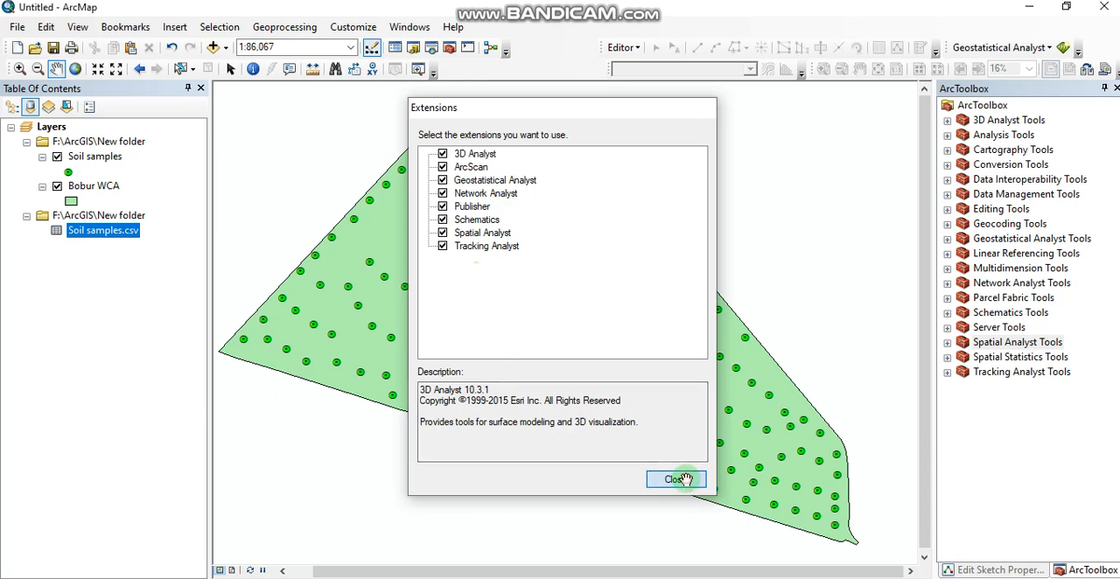
- Expand the Interpolation toolset of the Spatial Analyst Tools and look at the parameters of the IDW tool
left_click(947, 342)
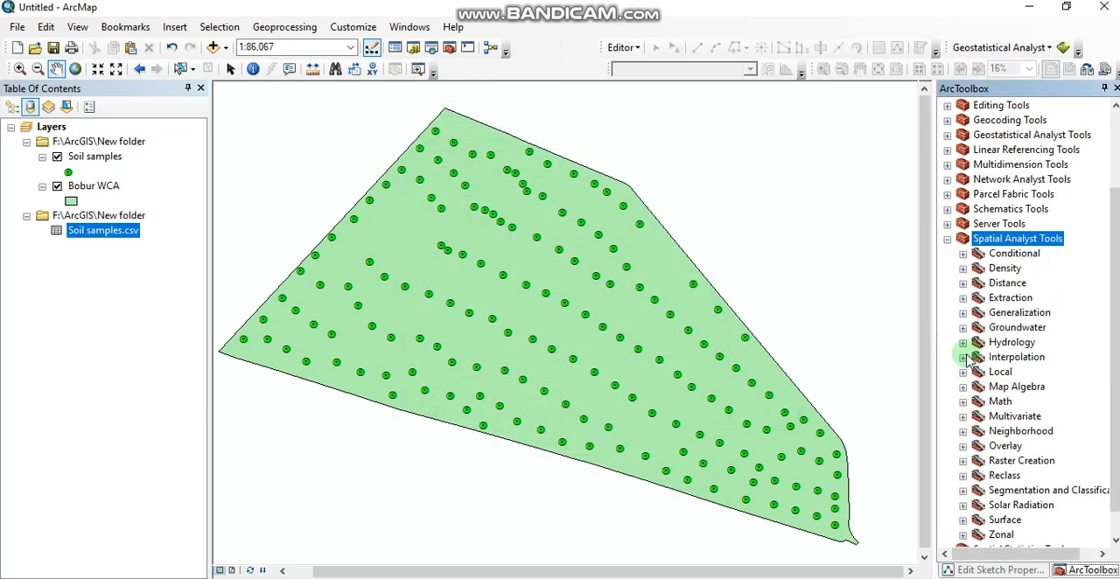
left_click(962, 357)
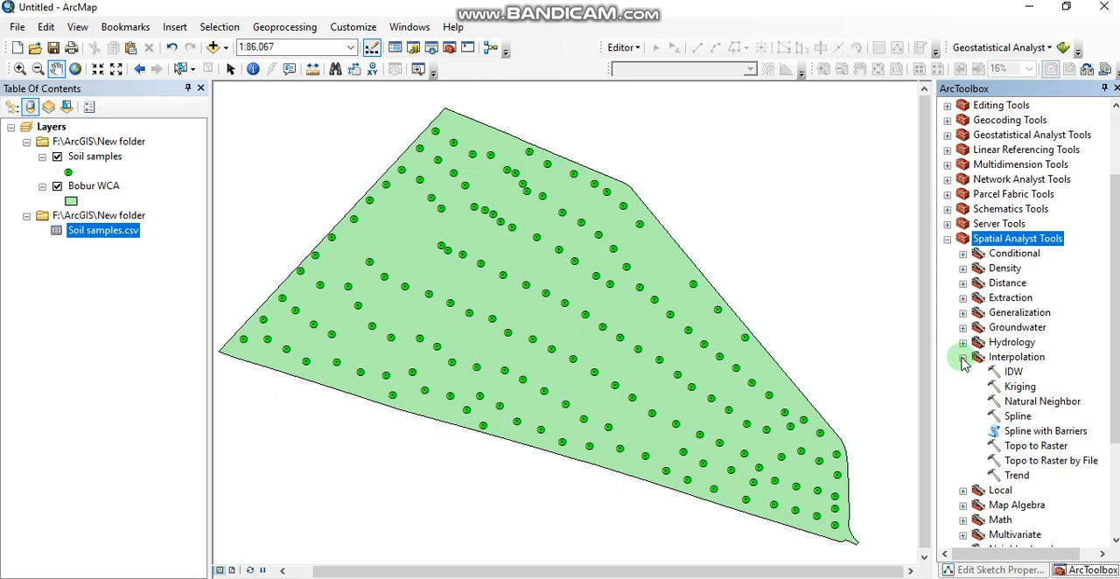
double_click(1013, 373)
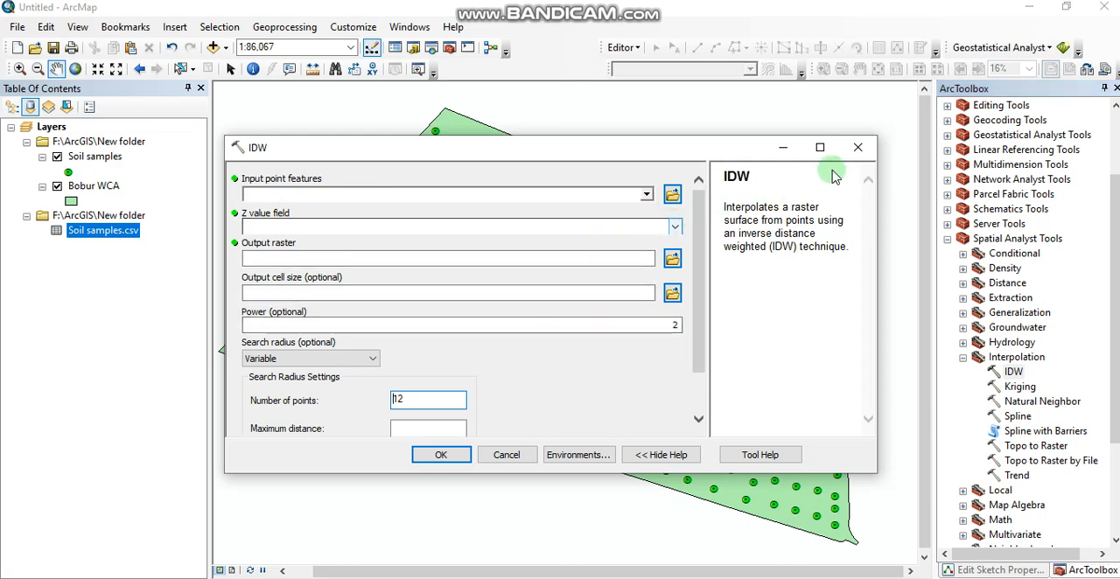
left_click(857, 147)
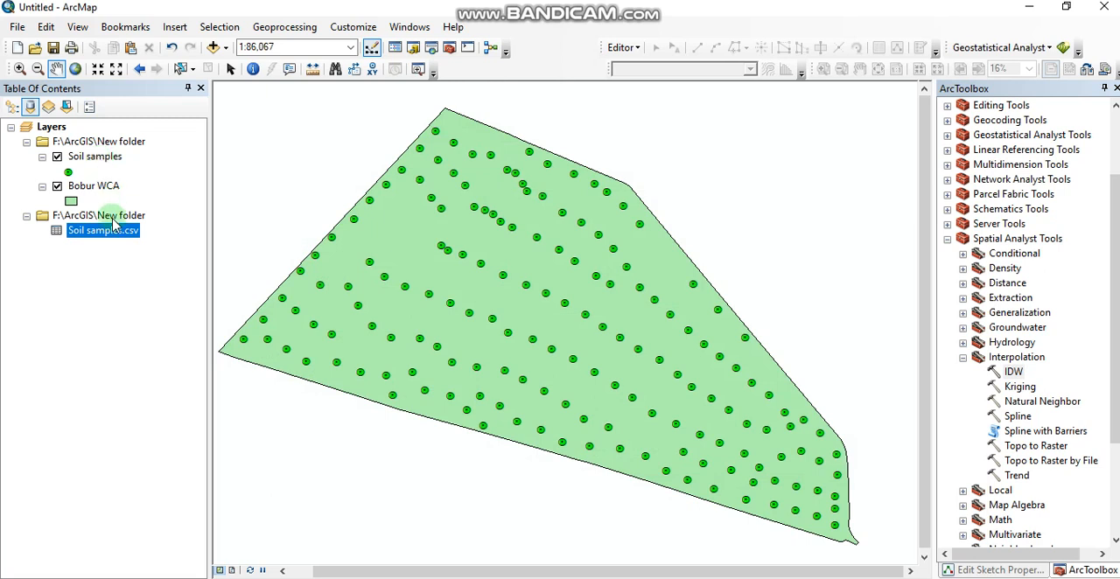
- Review the fields in the attribute table of the Soil samples point layer
left_click(93, 158)
right_click(93, 164)
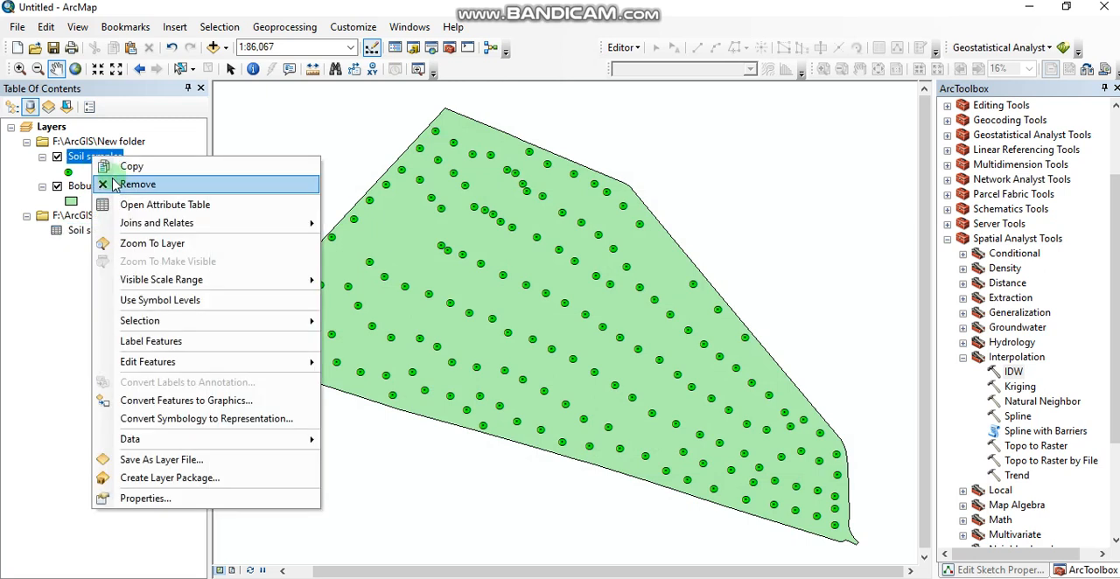
left_click(147, 205)
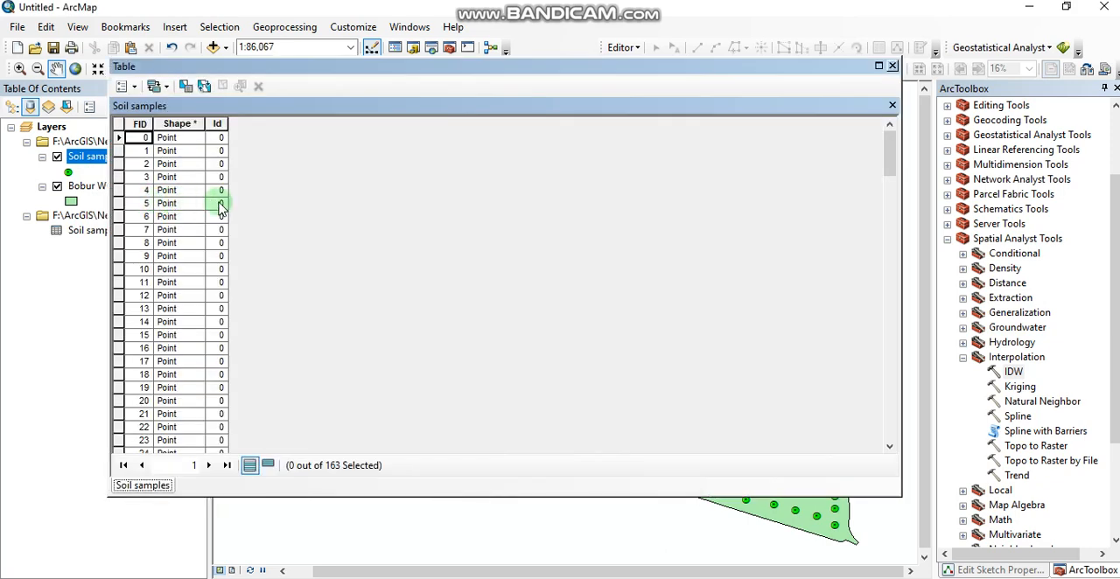
left_click(892, 65)
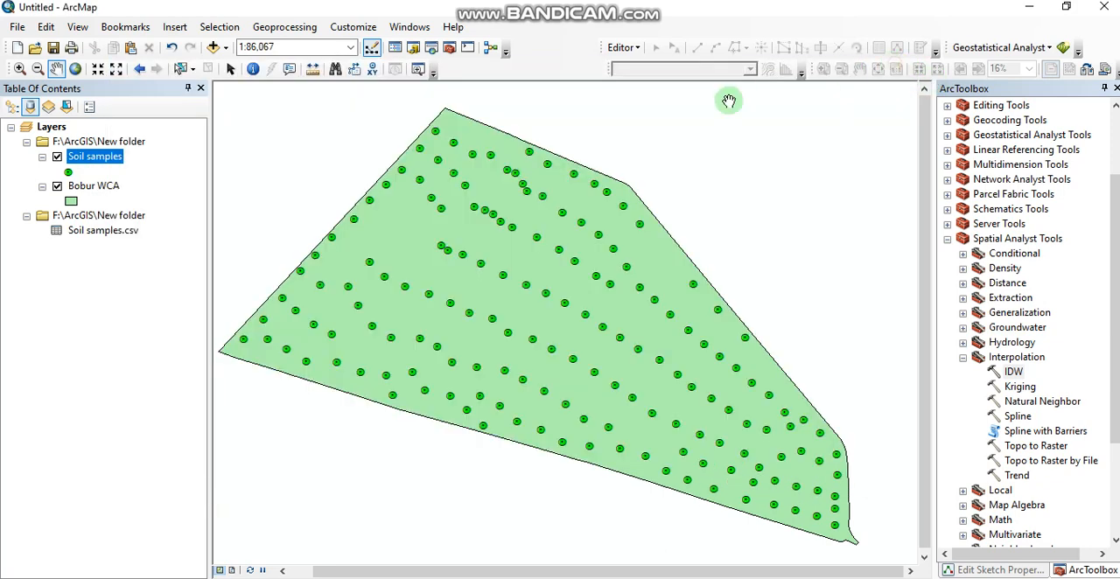
- Join Soil samples.csv to the Soil samples layer on the FID field, keeping all records, and validate the join
right_click(108, 158)
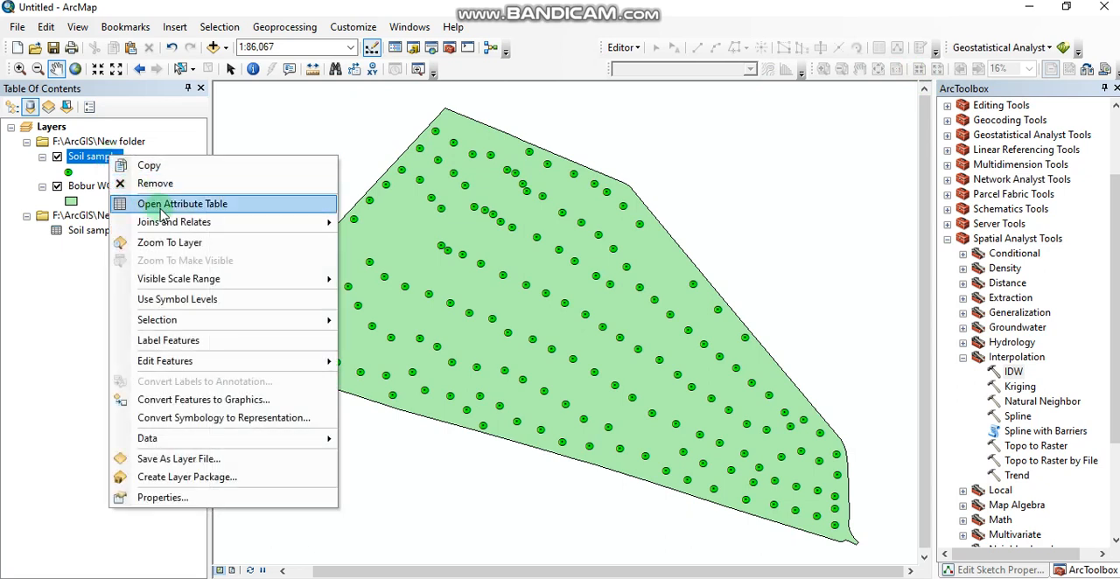
mouse_move(179, 222)
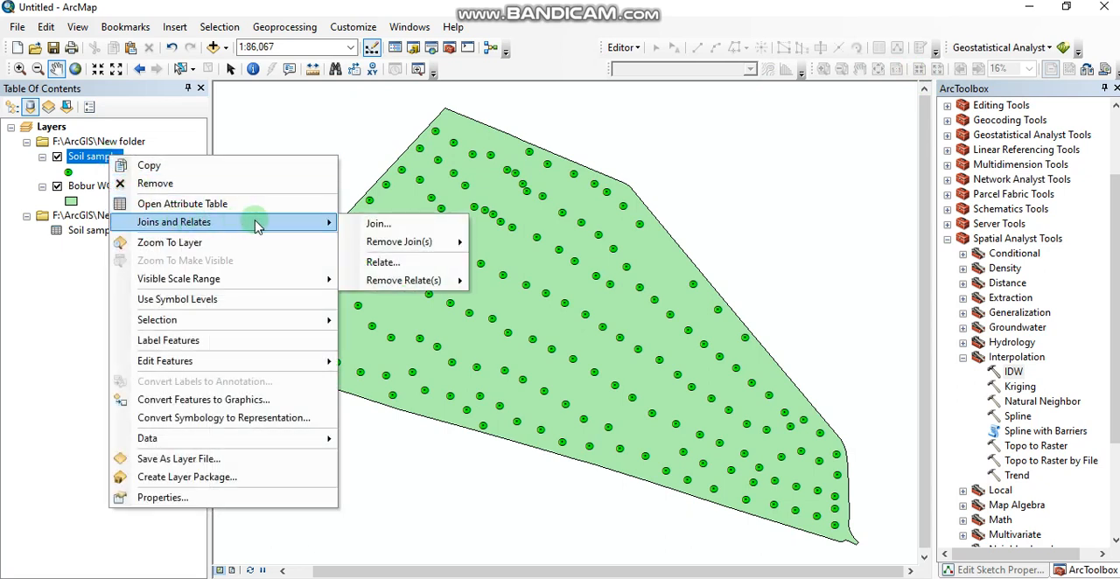
left_click(367, 222)
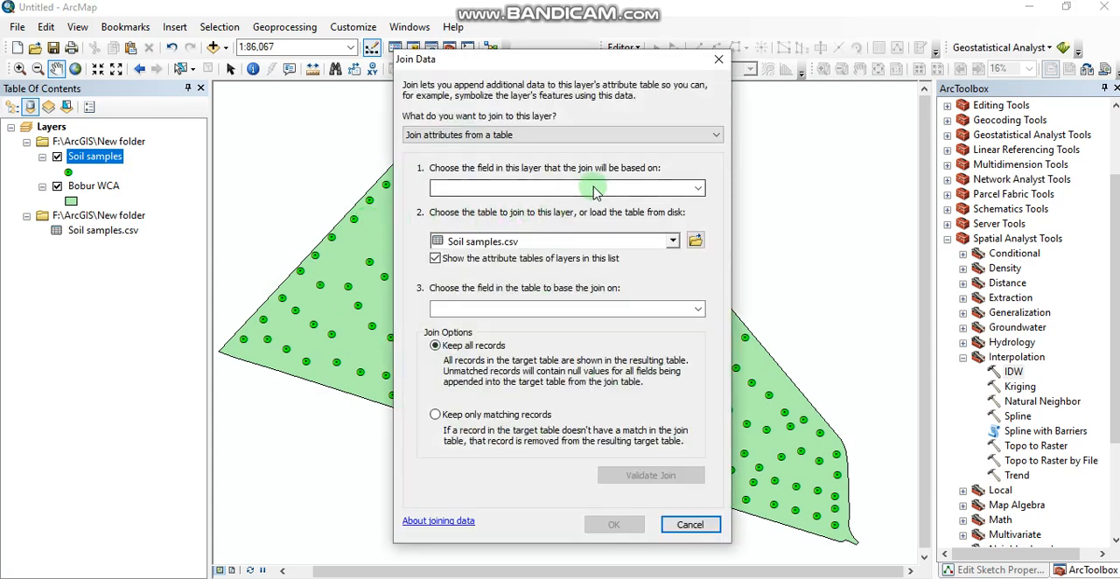
left_click(697, 190)
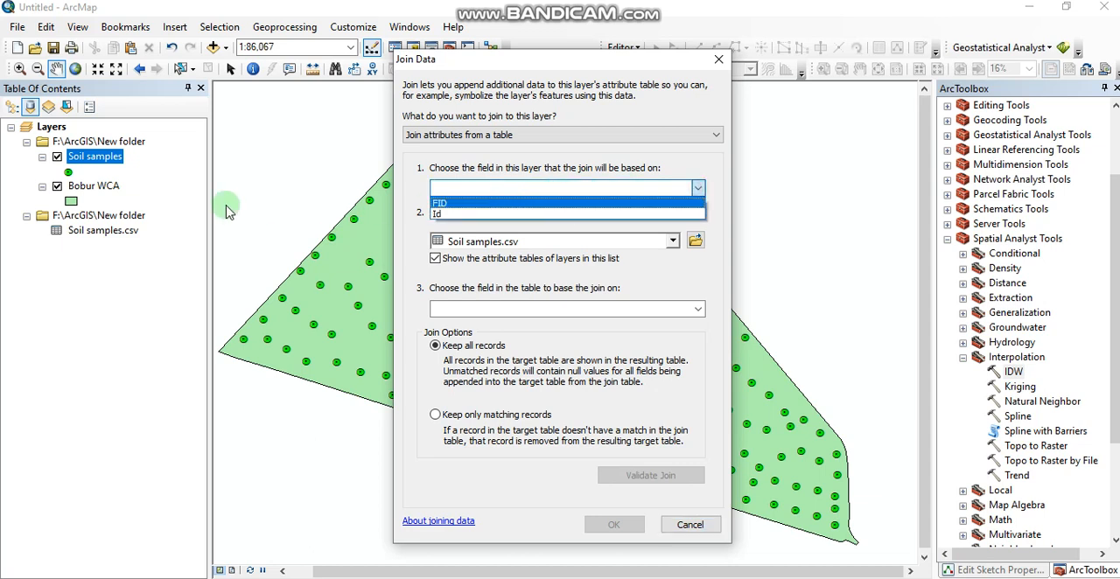
left_click(464, 203)
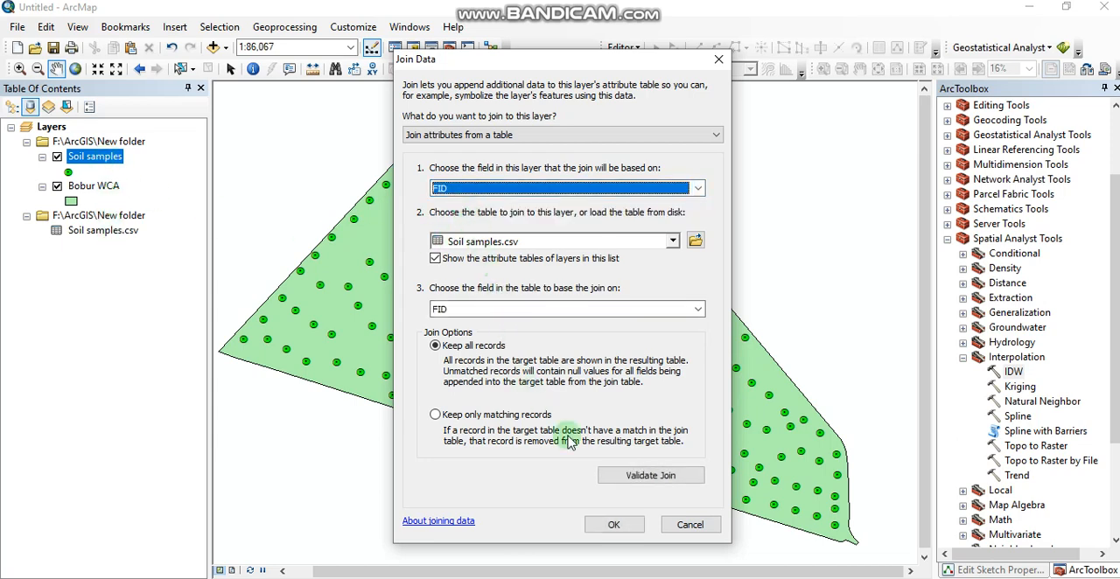
left_click(645, 475)
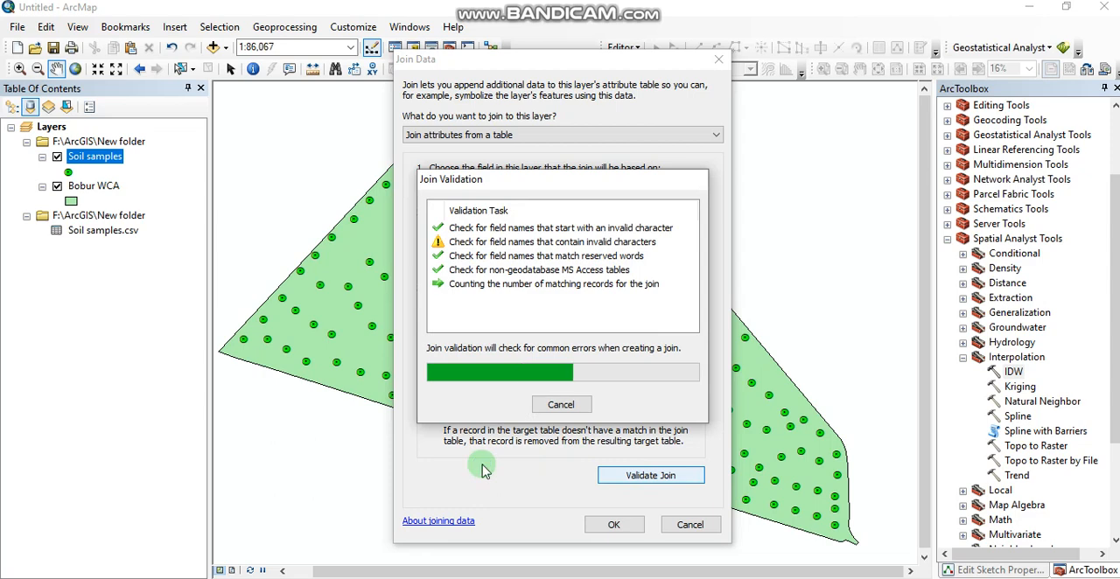
left_click(706, 392)
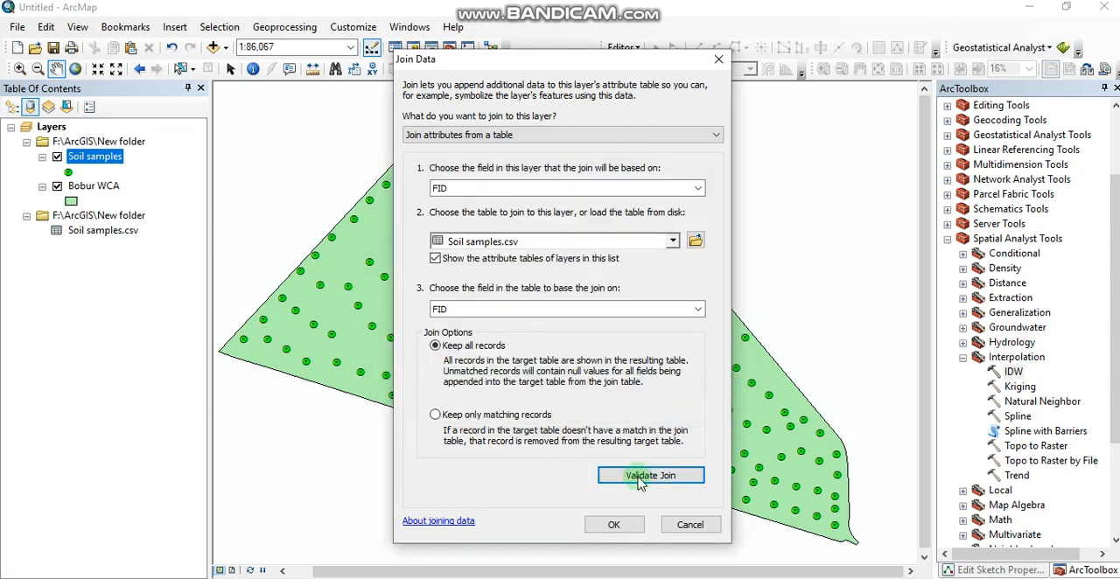
left_click(613, 524)
- Check the joined fields in the attribute table of the Soil samples layer
left_click(114, 163)
right_click(115, 163)
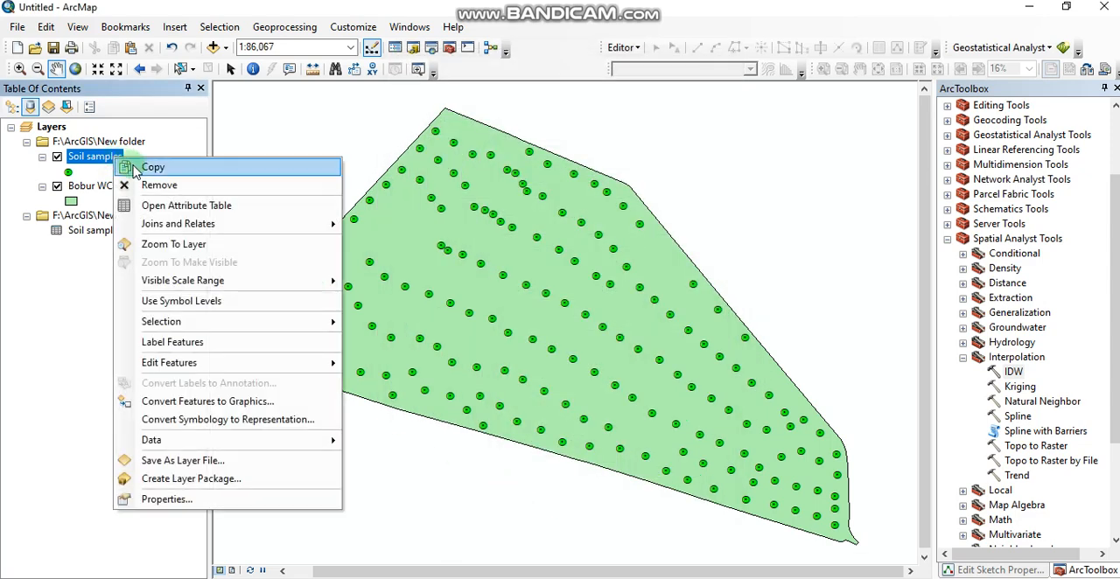
left_click(228, 202)
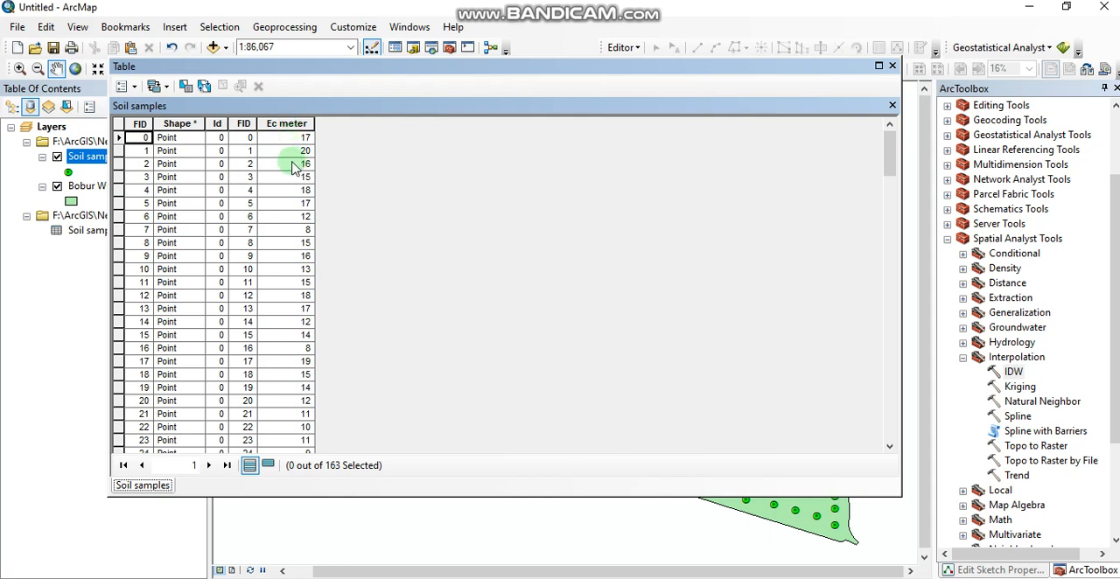
left_click(892, 66)
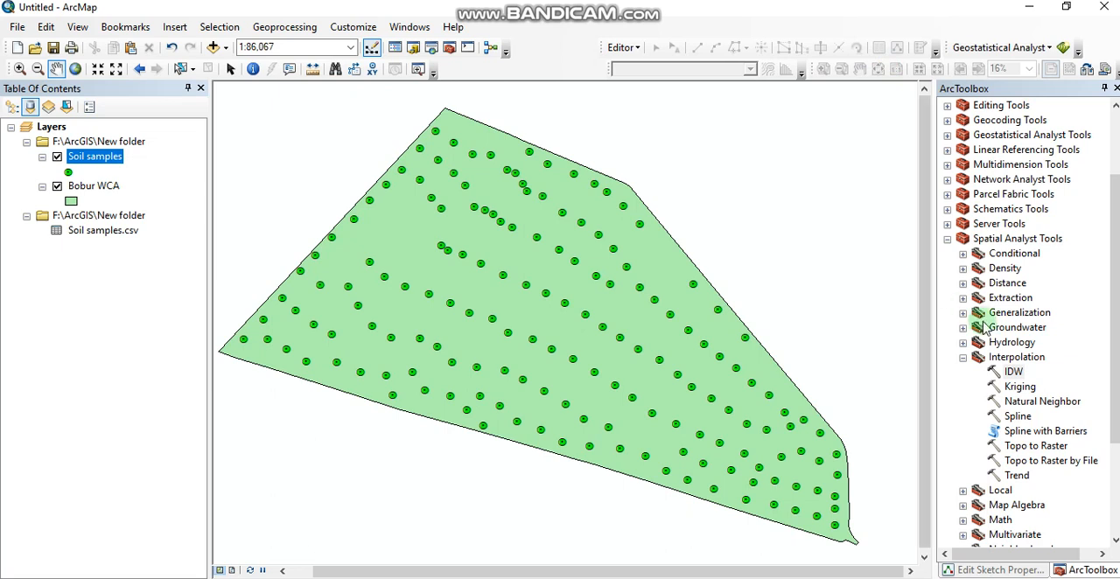
- Set up an IDW interpolation with Soil samples as input points and Soil samples.csv.Ec meter as the Z value field
double_click(1013, 372)
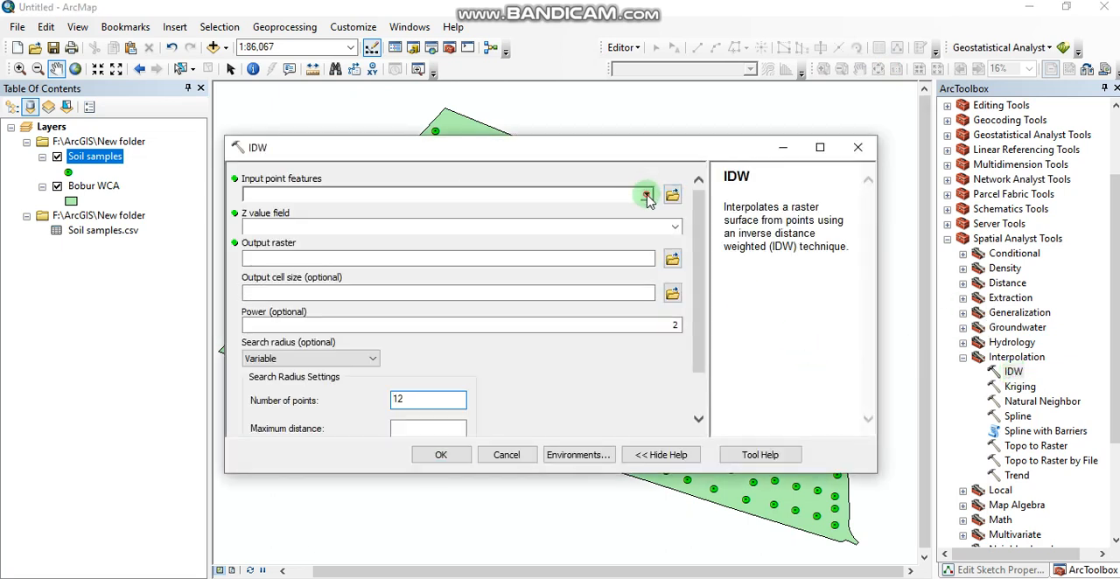
left_click(646, 195)
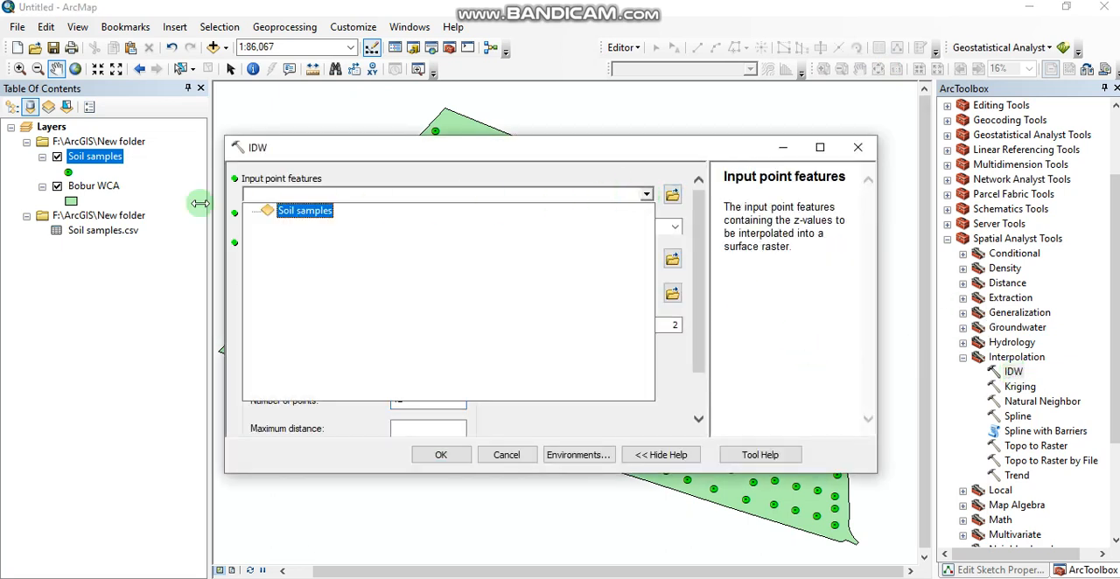
left_click(269, 213)
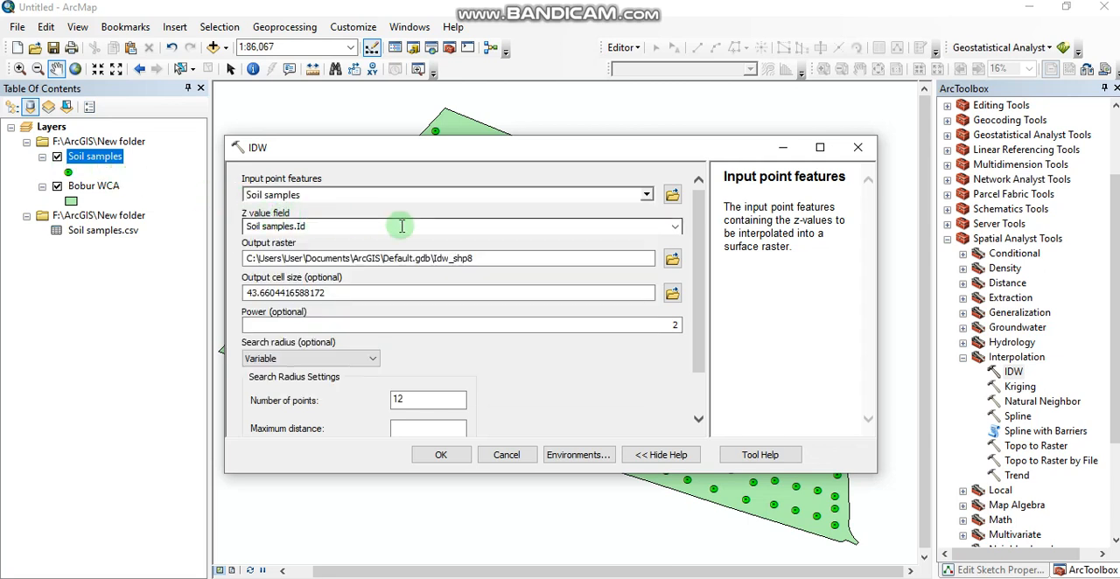
left_click(675, 227)
left_click(307, 264)
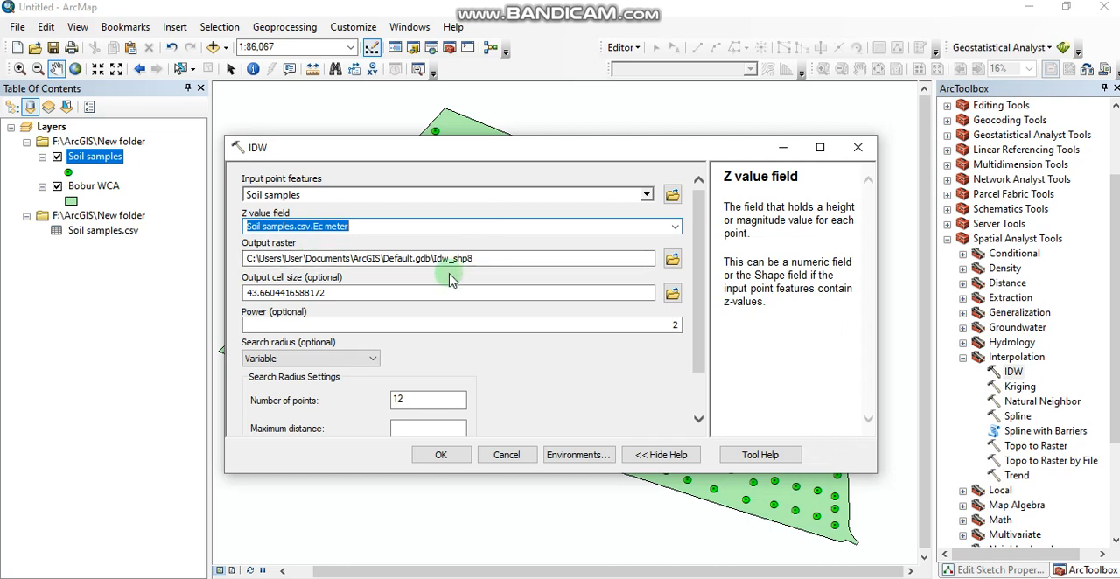
- Set the output cell size of the IDW raster to 30
left_click(349, 294)
double_click(307, 295)
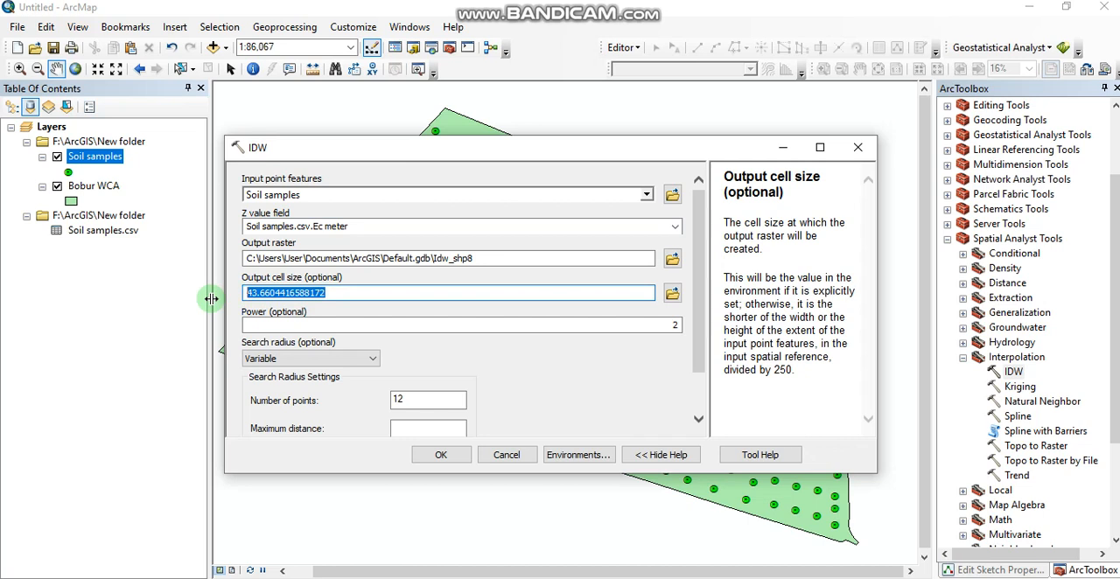
type("30")
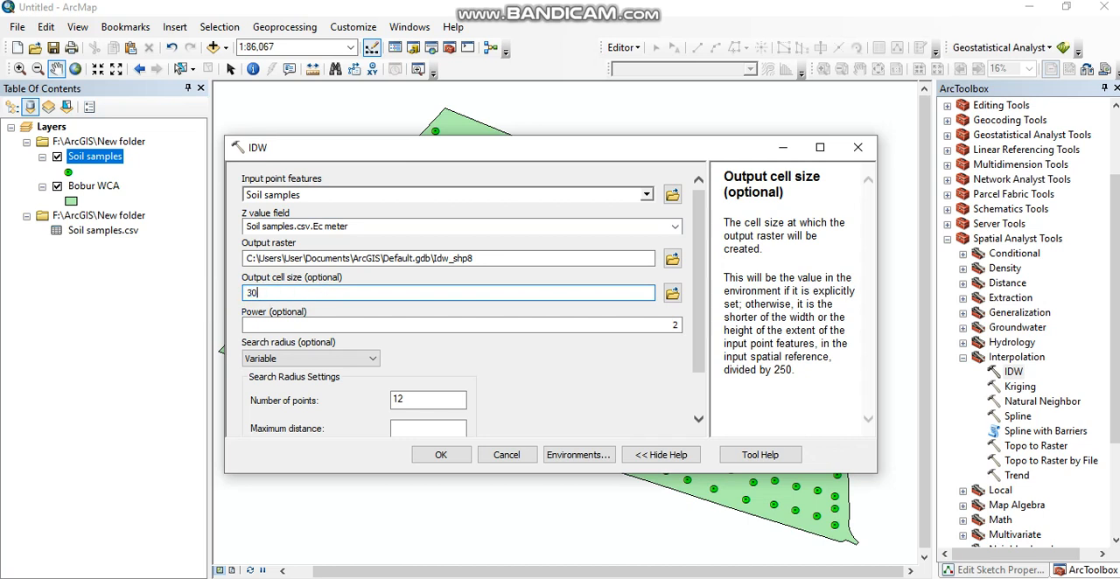
left_click(522, 357)
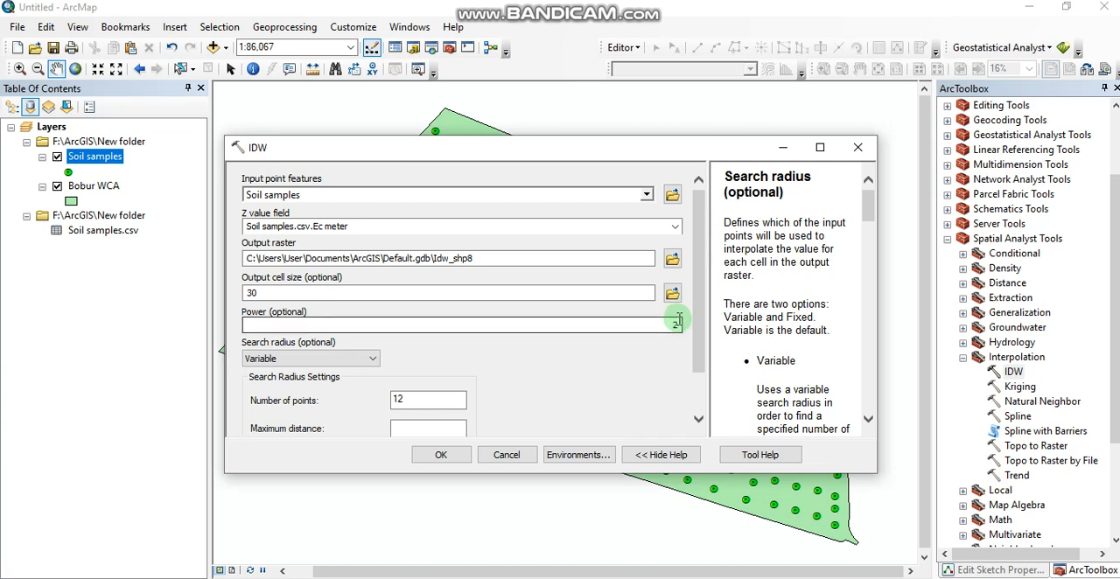
- Set the processing extent of the IDW interpolation to match the Bobur WCA layer
scroll(613, 365, "down", 1)
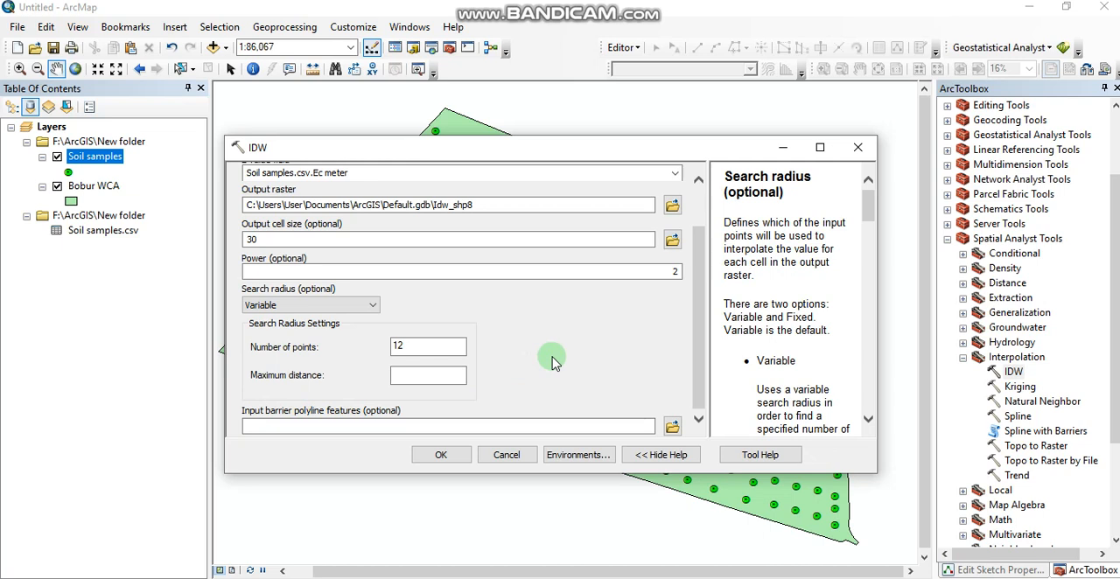
left_click(573, 455)
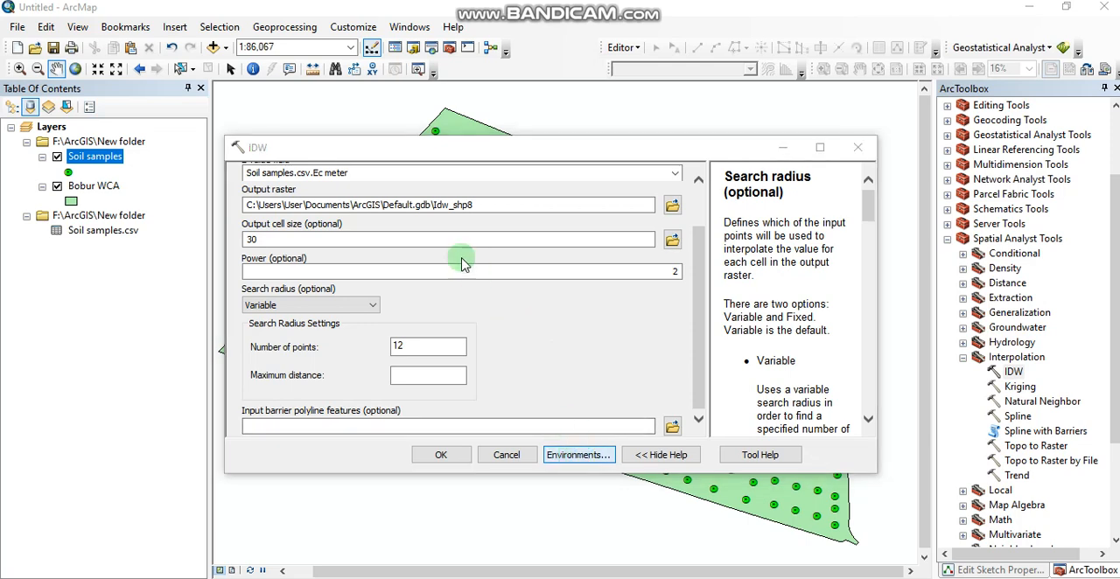
left_click(317, 218)
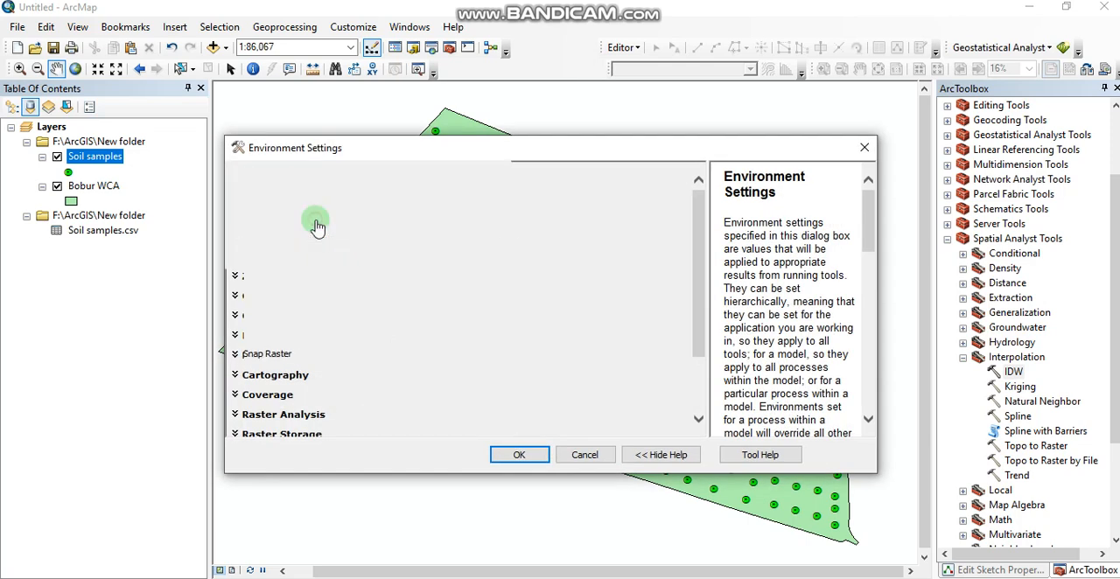
left_click(359, 249)
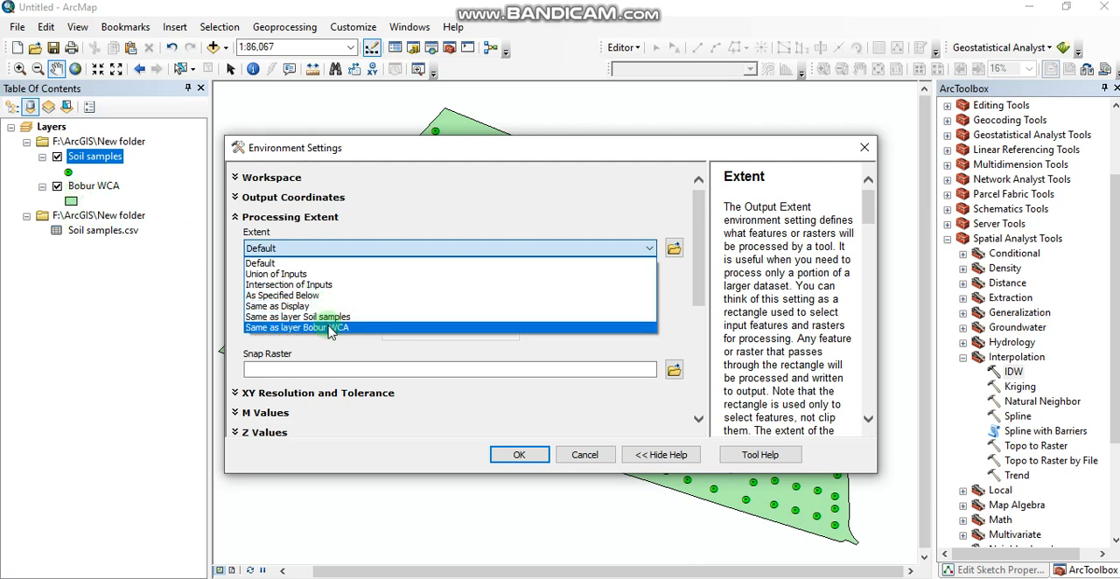
left_click(324, 327)
- Set the raster analysis mask to Bobur WCA and accept the environment settings
scroll(698, 328, "down", 5)
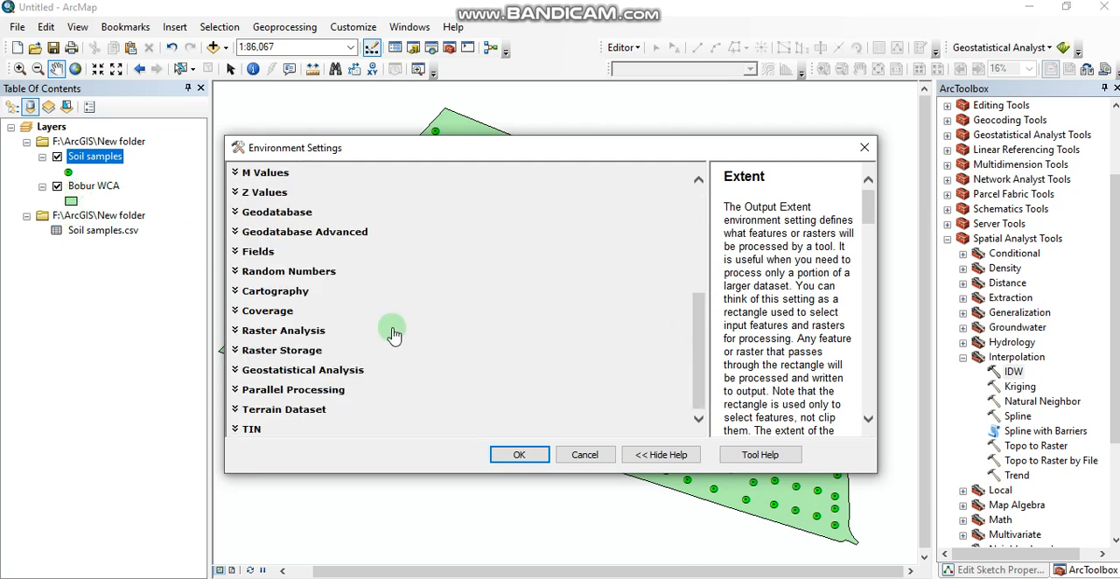
left_click(282, 330)
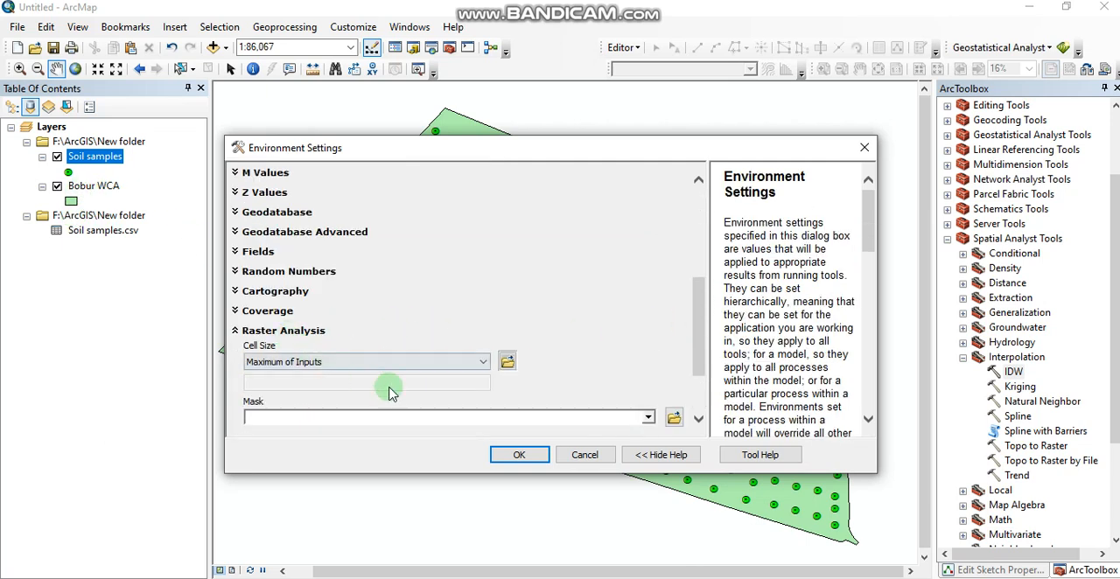
left_click(648, 417)
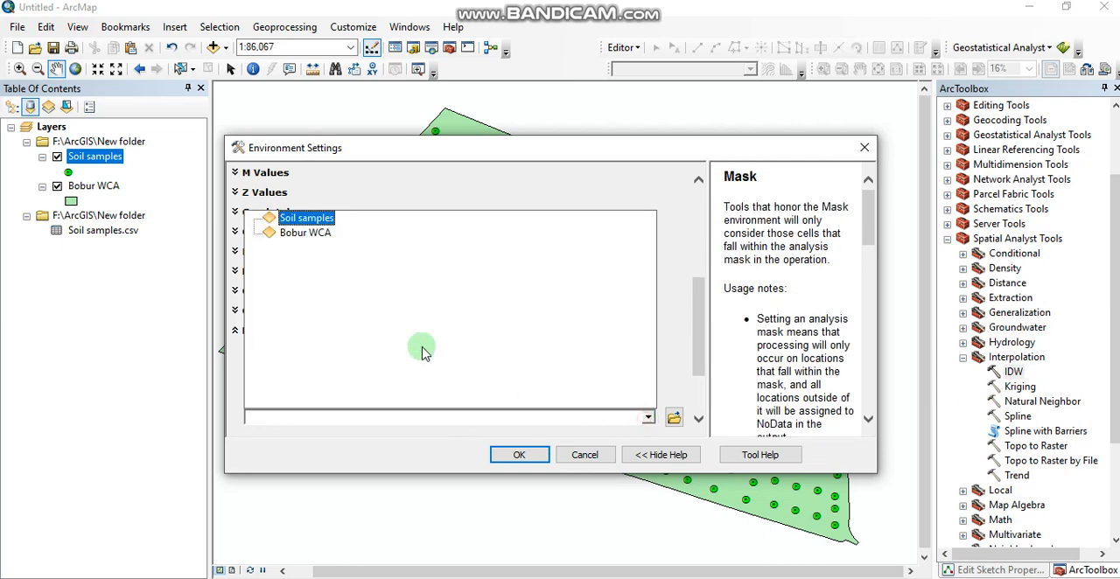
left_click(317, 238)
left_click(510, 454)
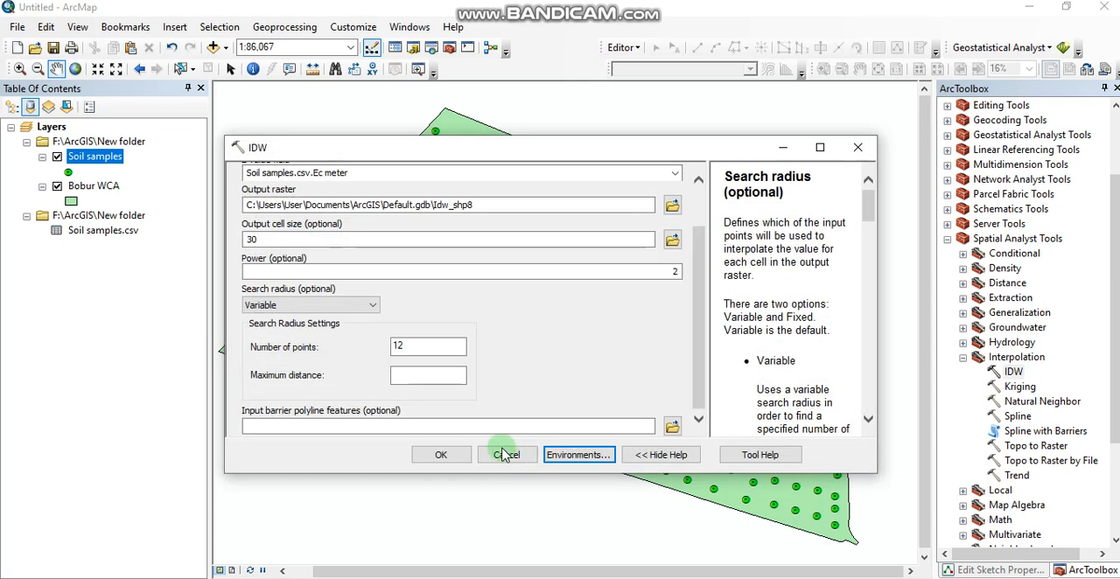
- Run the IDW interpolation and move the resulting raster above the other layers in the drawing order
left_click(455, 459)
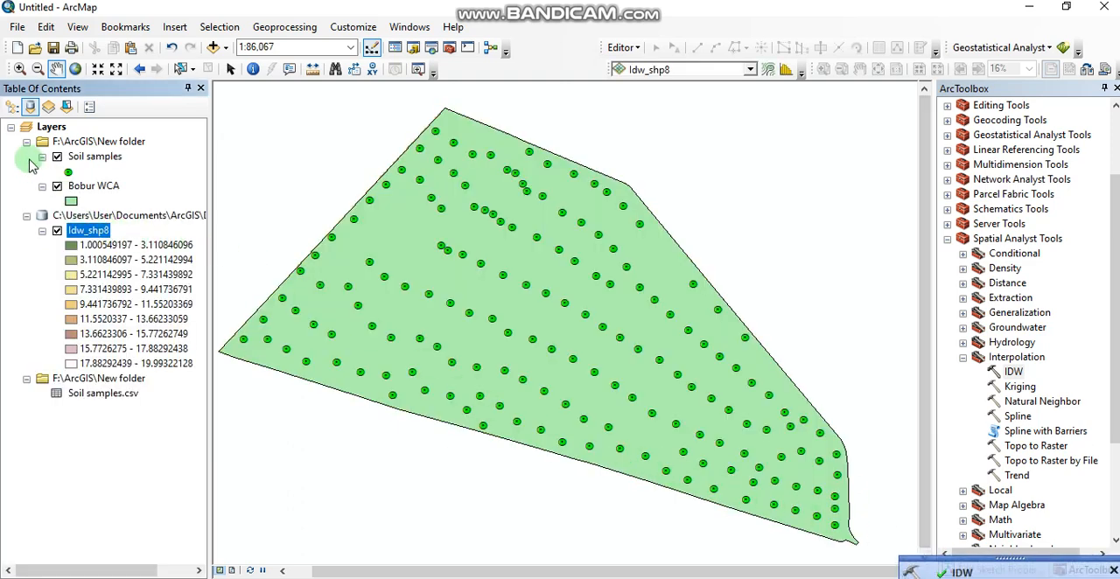
left_click(11, 106)
left_click_drag(59, 205, 71, 133)
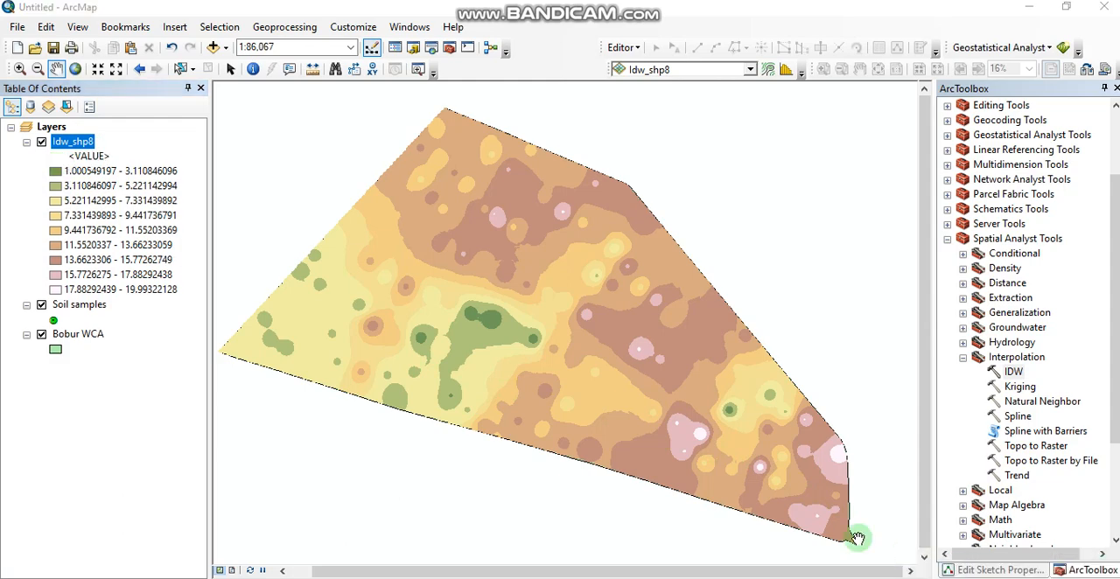
- Switch to the Soil Salinity document in Word and read the table of EC salinity classes
left_click(444, 576)
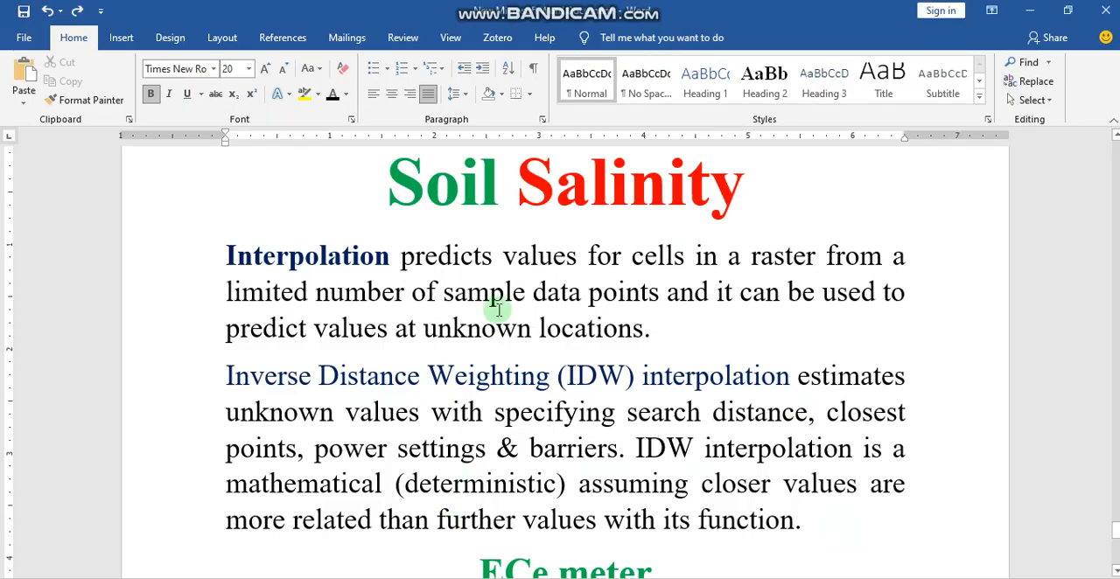
scroll(499, 311, "down", 3)
scroll(499, 311, "down", 3)
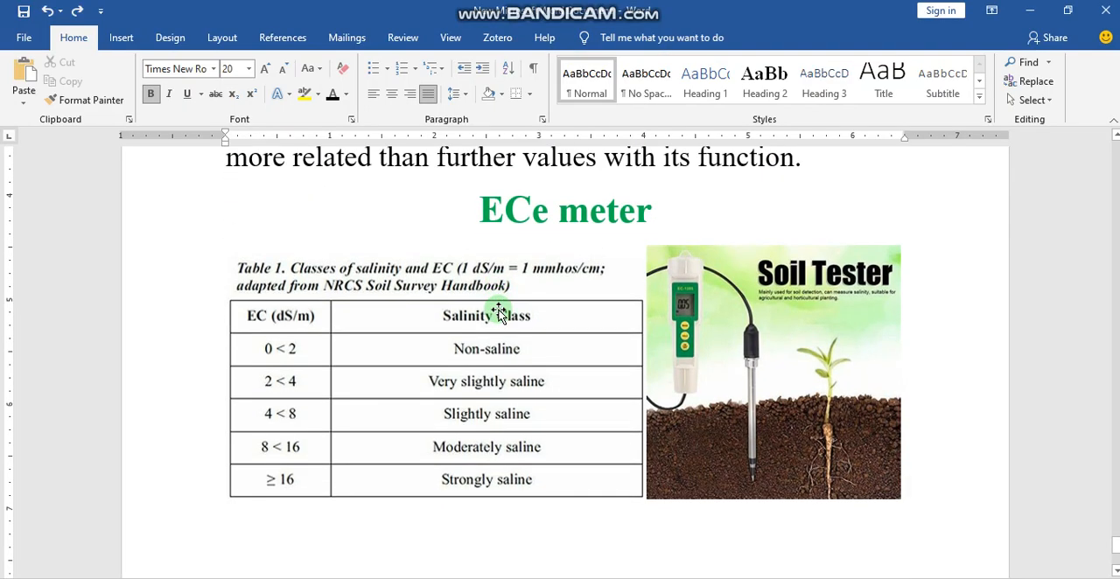
scroll(499, 312, "down", 2)
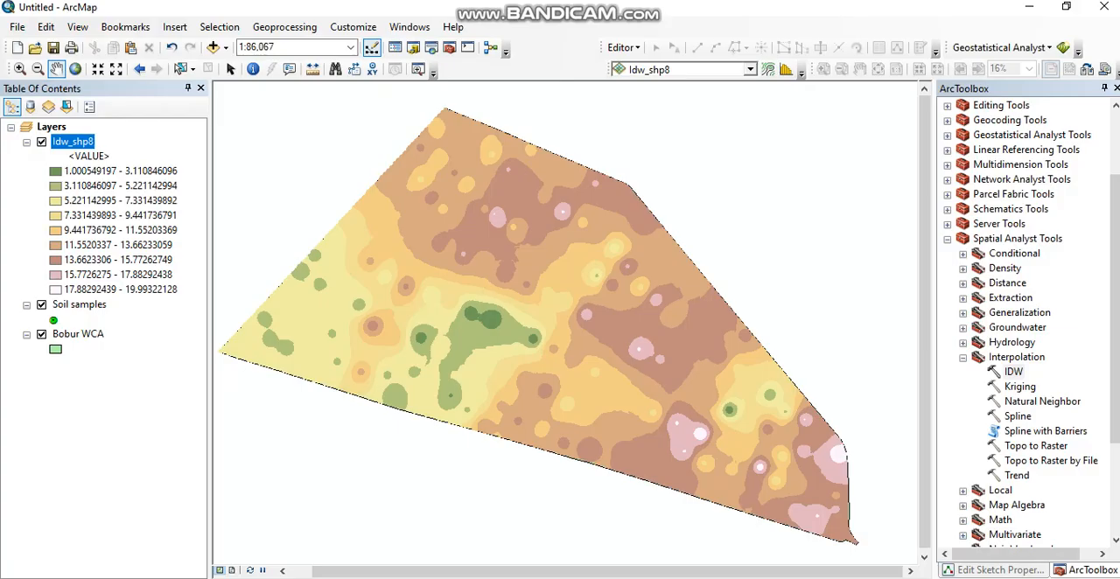
- Set the classified symbology of the Idw_shp8 raster to 5 classes
right_click(85, 142)
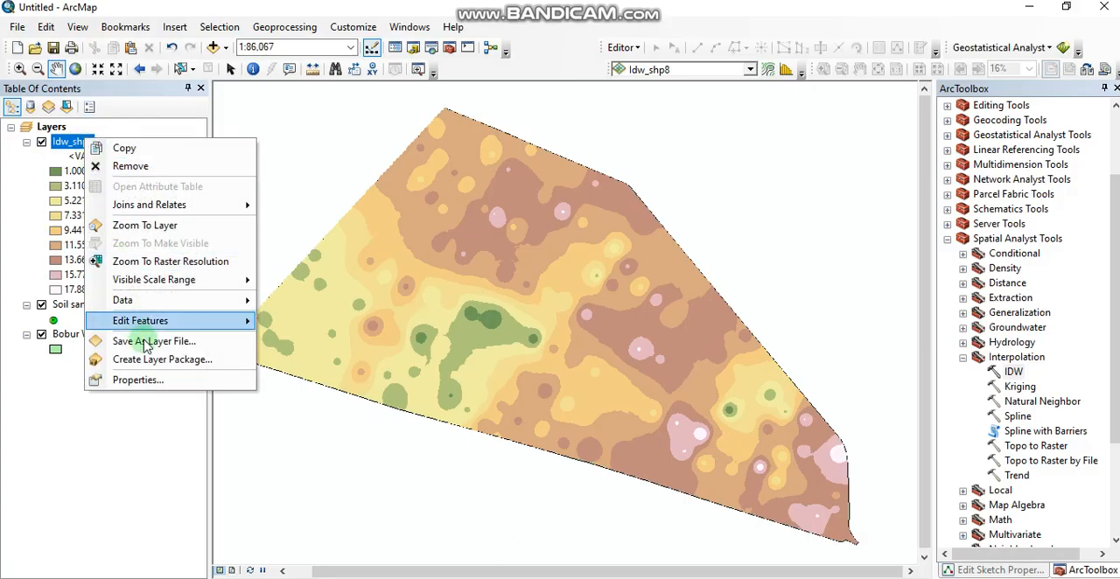
left_click(145, 380)
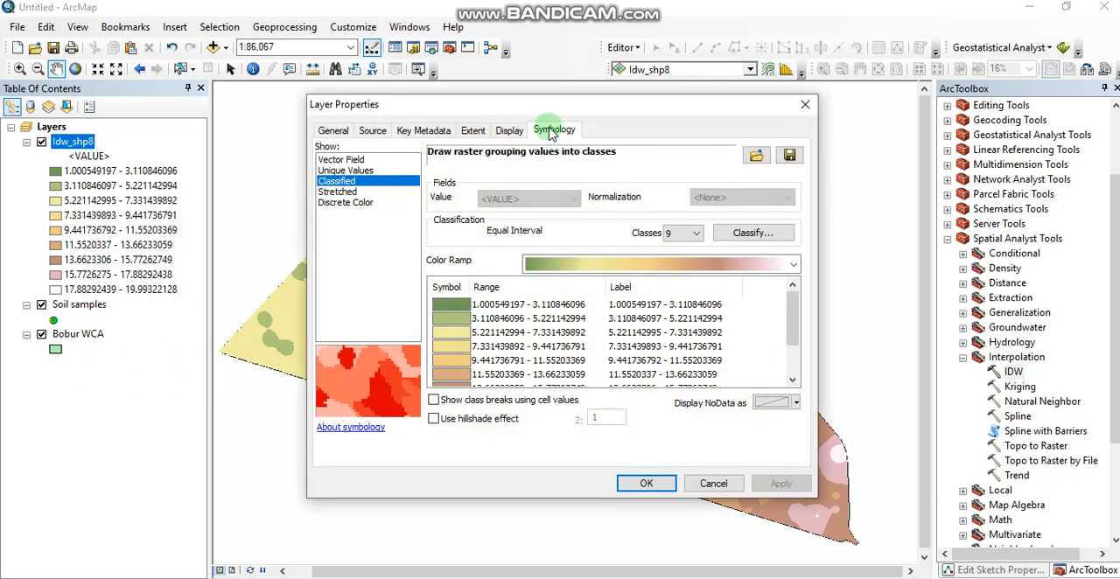
left_click(679, 233)
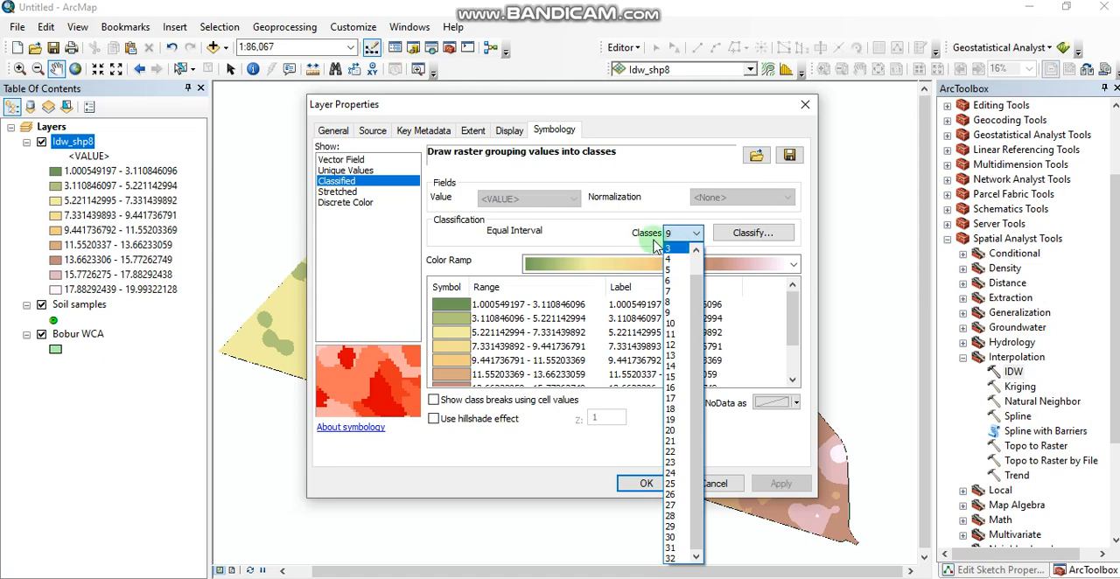
left_click(671, 271)
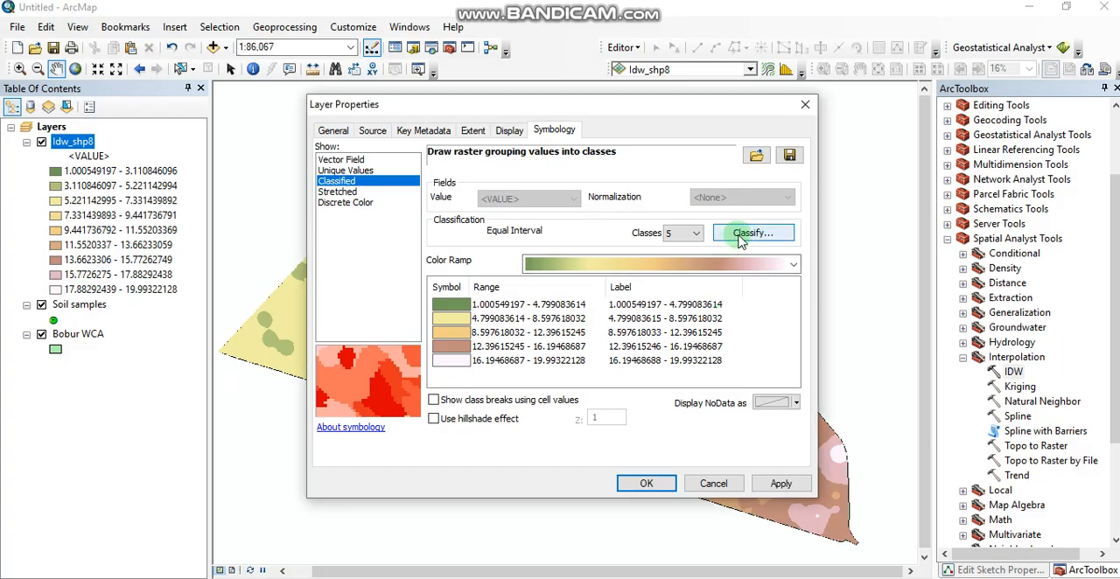
- Set the class break values of the Idw_shp8 raster to 2, 4, 8, 16 and 20
left_click(737, 240)
left_click(754, 275)
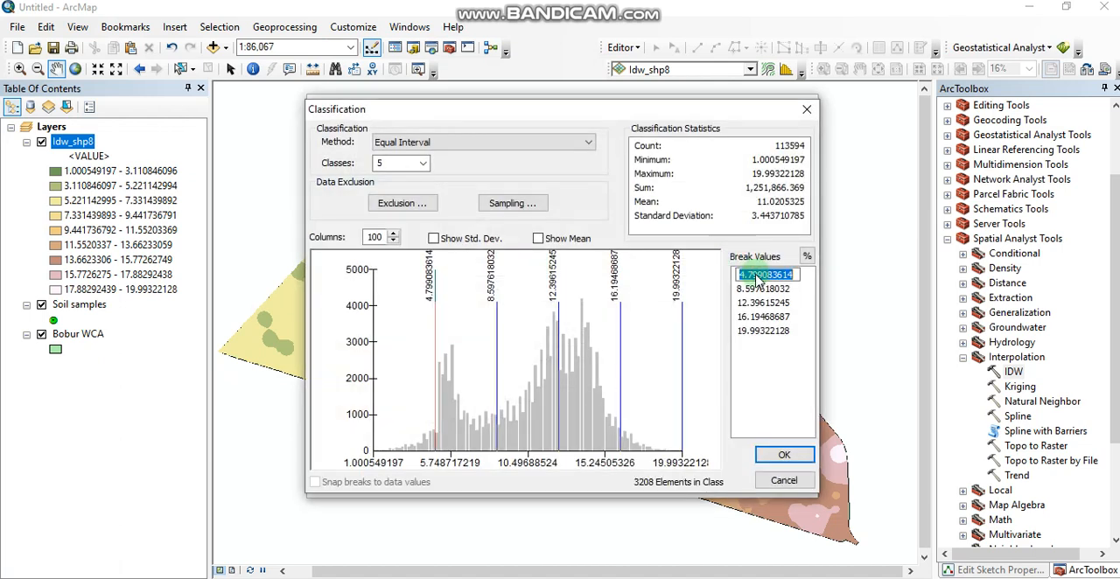
type("2")
left_click(758, 289)
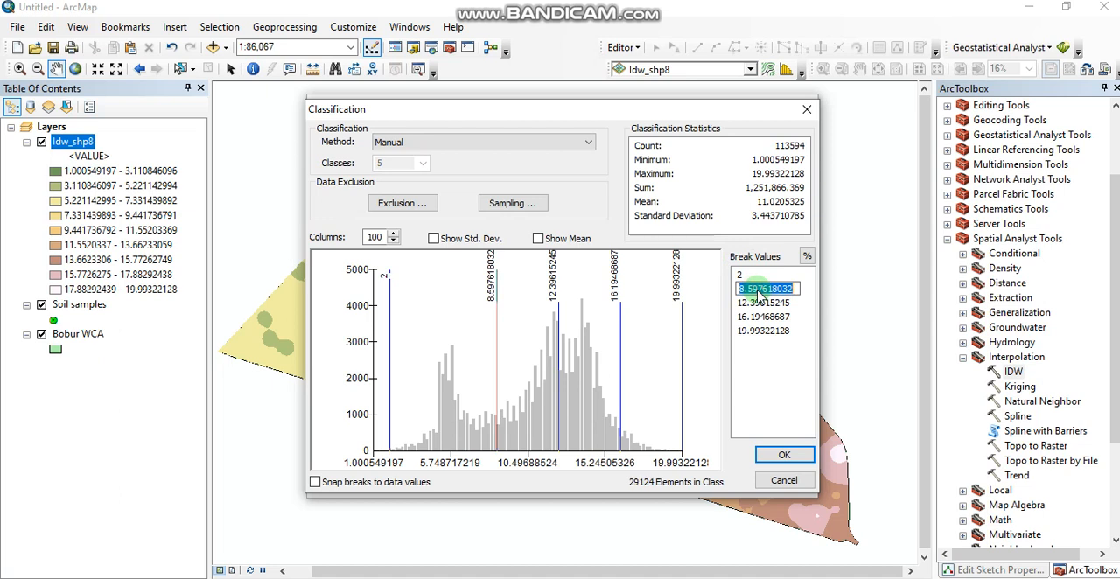
type("4")
left_click(758, 306)
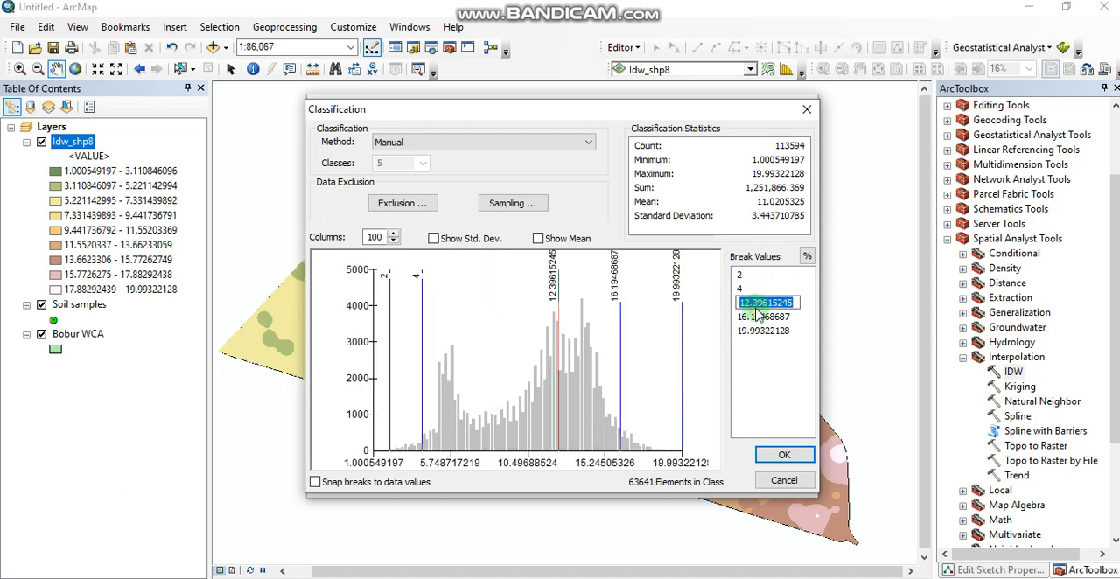
type("8")
left_click(758, 316)
type("1")
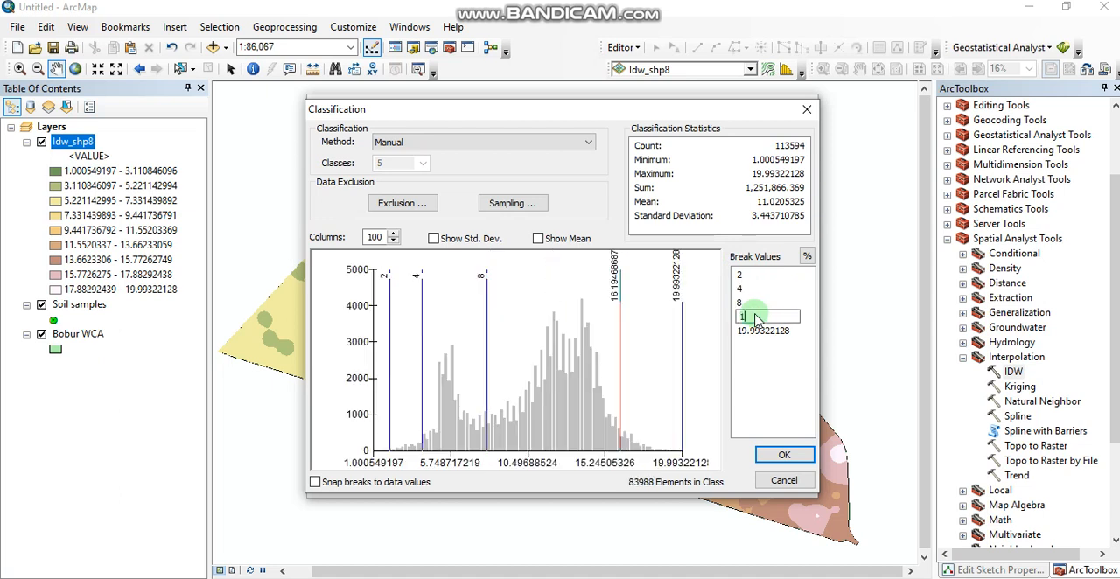
type("6")
left_click(752, 332)
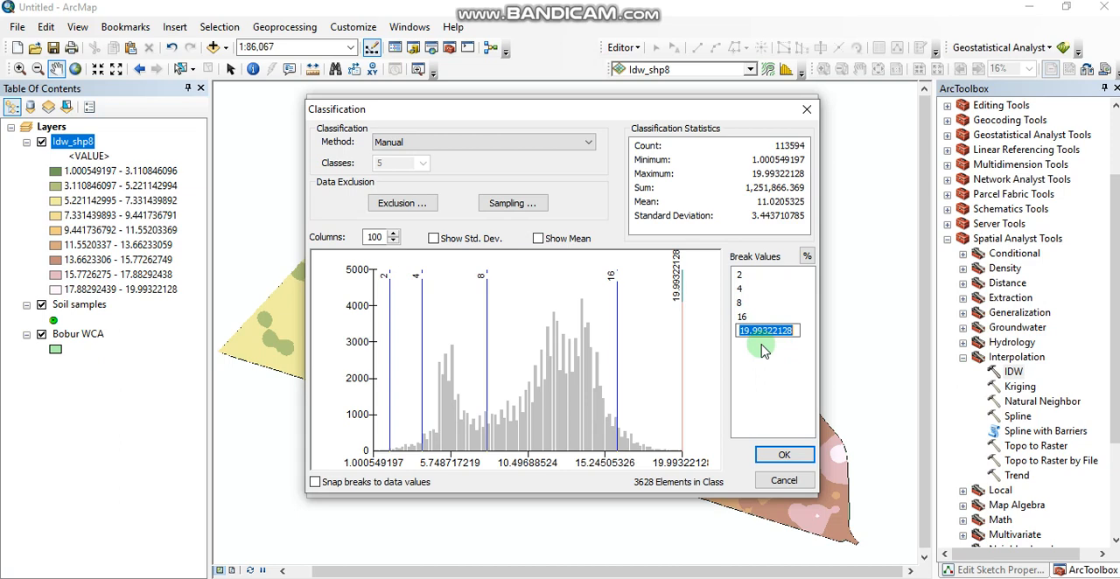
type("20")
key("Return")
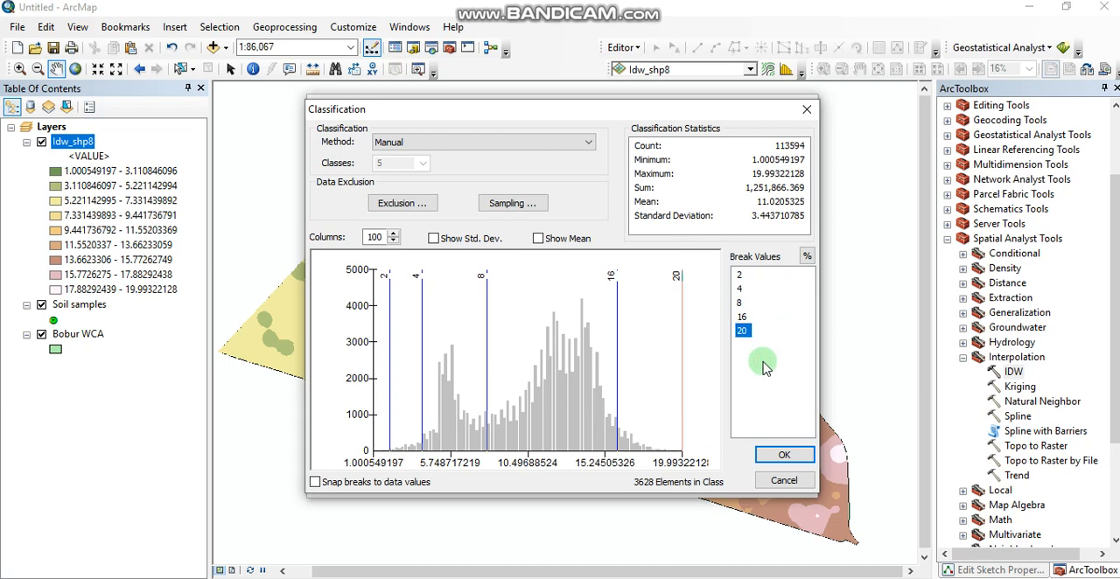
left_click(784, 456)
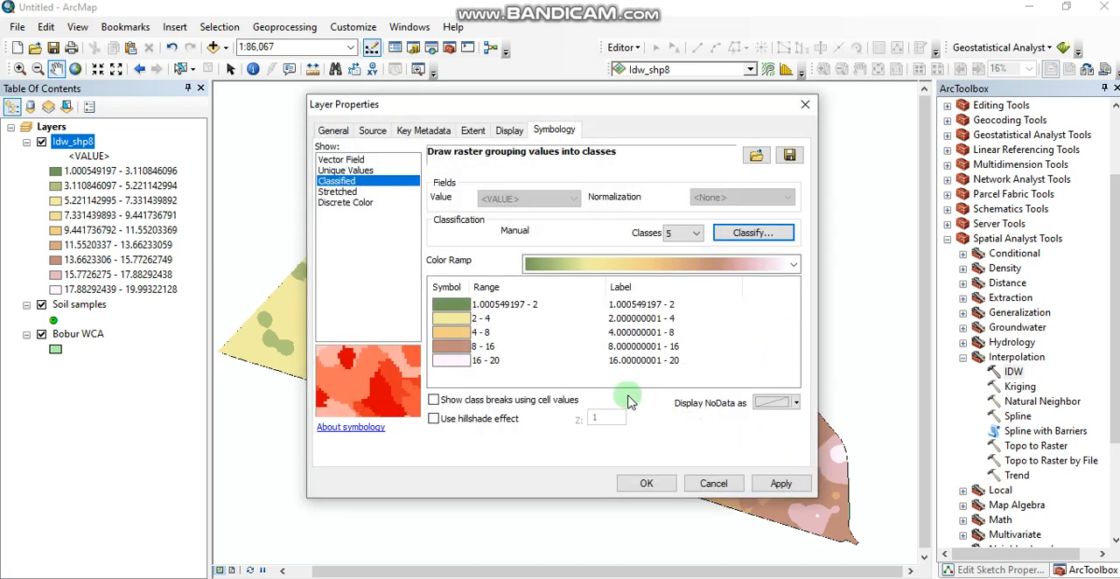
- Apply the green-yellow-red color ramp to the classes of the Idw_shp8 raster
left_click(792, 264)
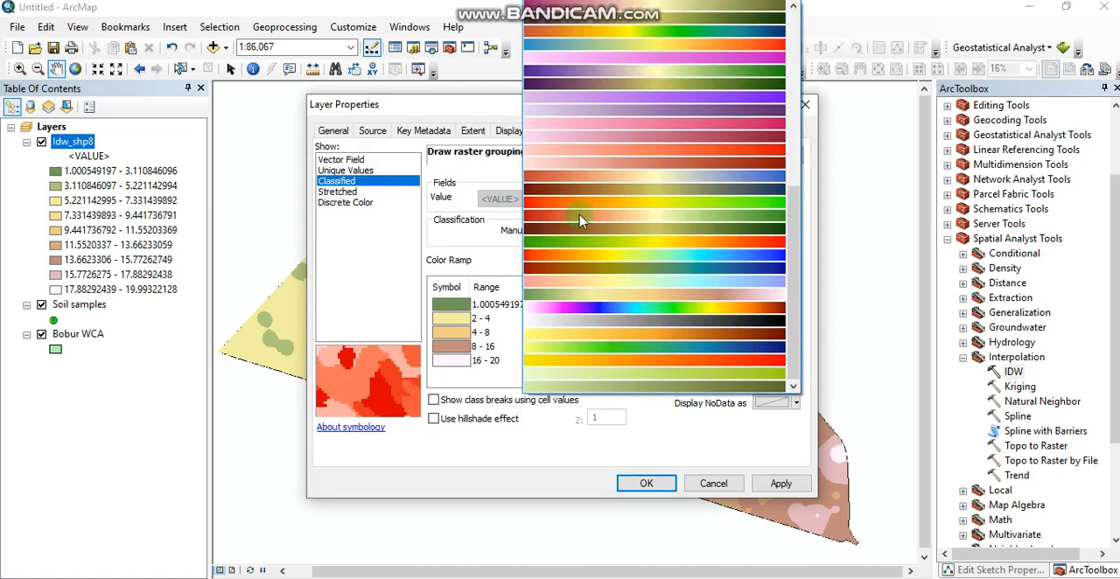
left_click(616, 243)
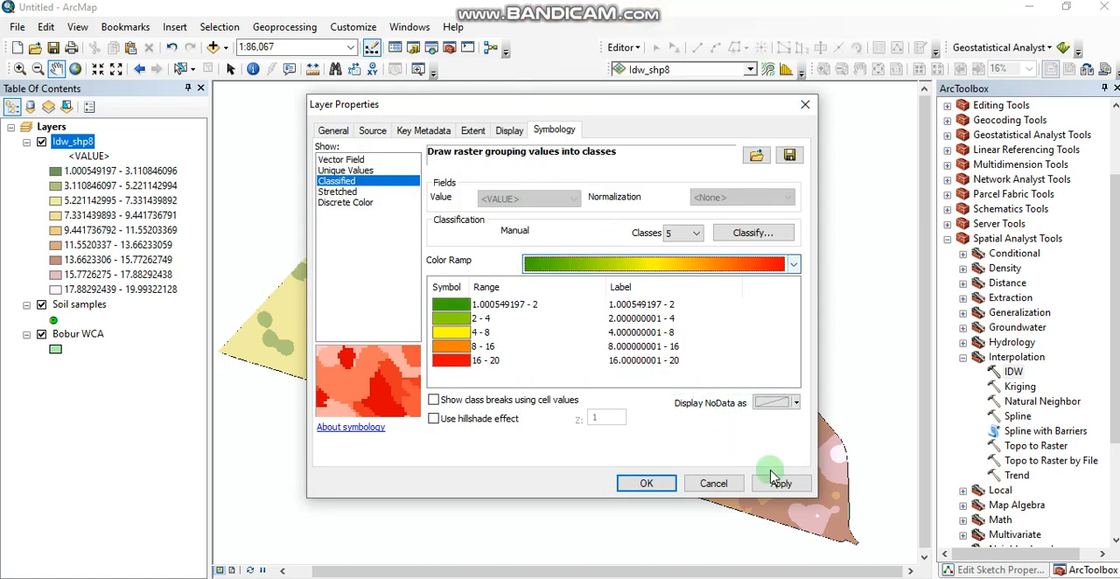
left_click(782, 486)
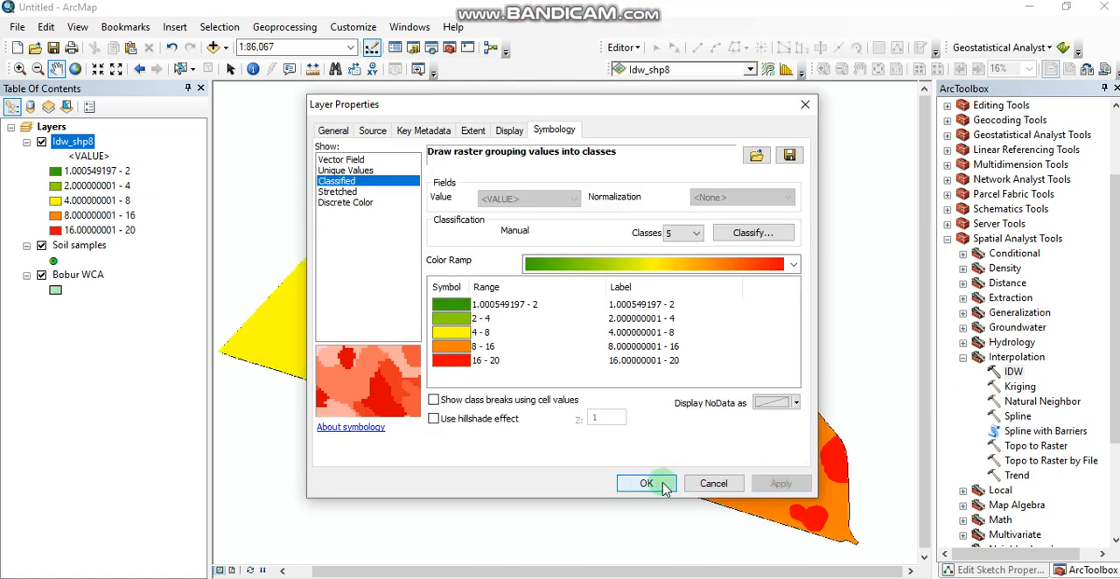
left_click(647, 482)
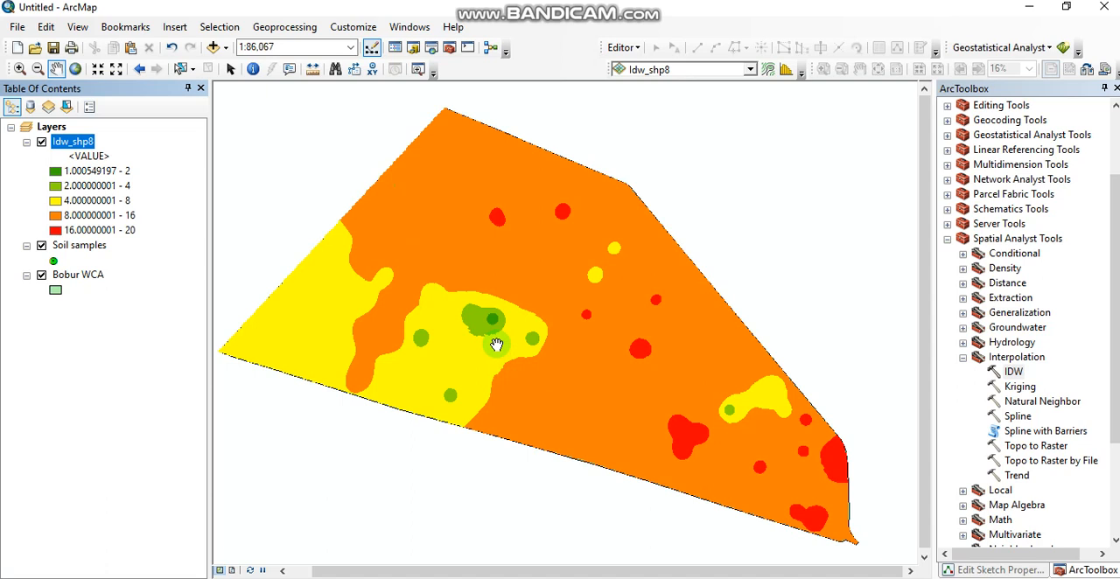
- Check whether an attribute table is available for the Idw_shp8 raster
right_click(75, 143)
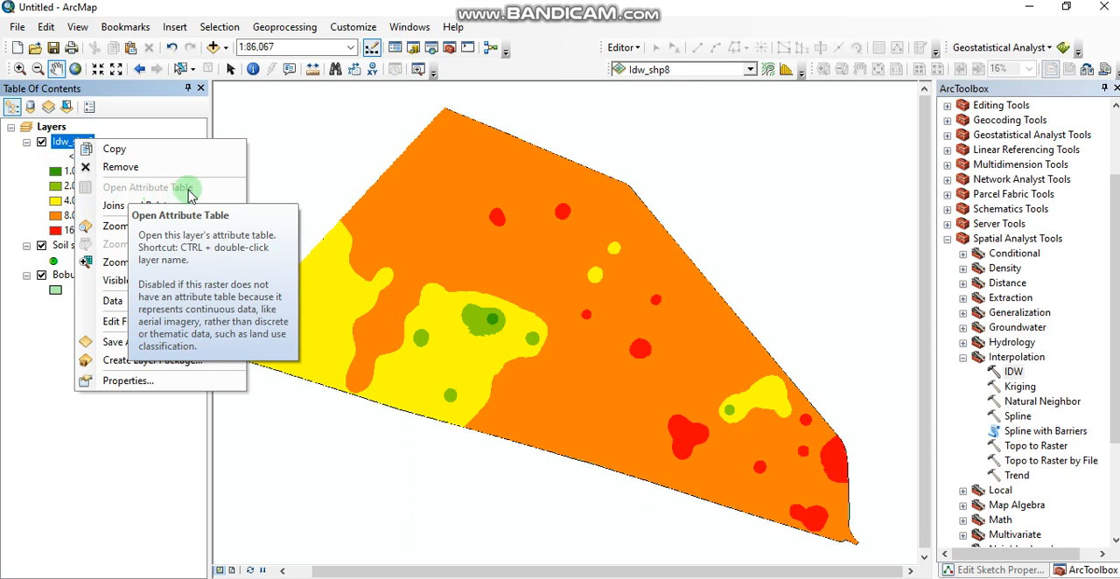
left_click(42, 335)
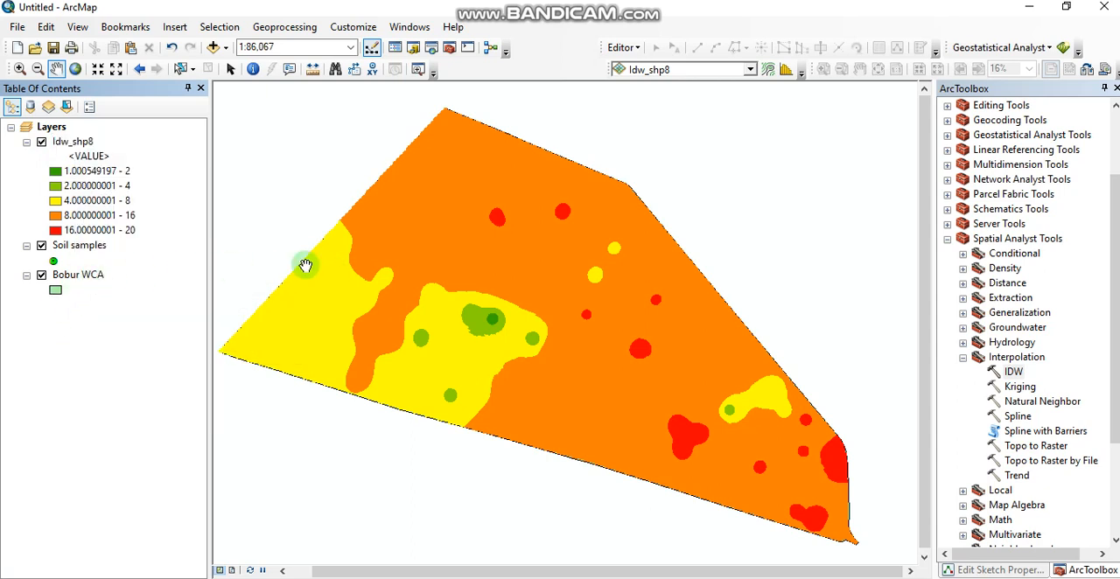
- Set up the Spatial Analyst Reclassify tool with Idw_shp8 as the input raster
left_click(962, 359)
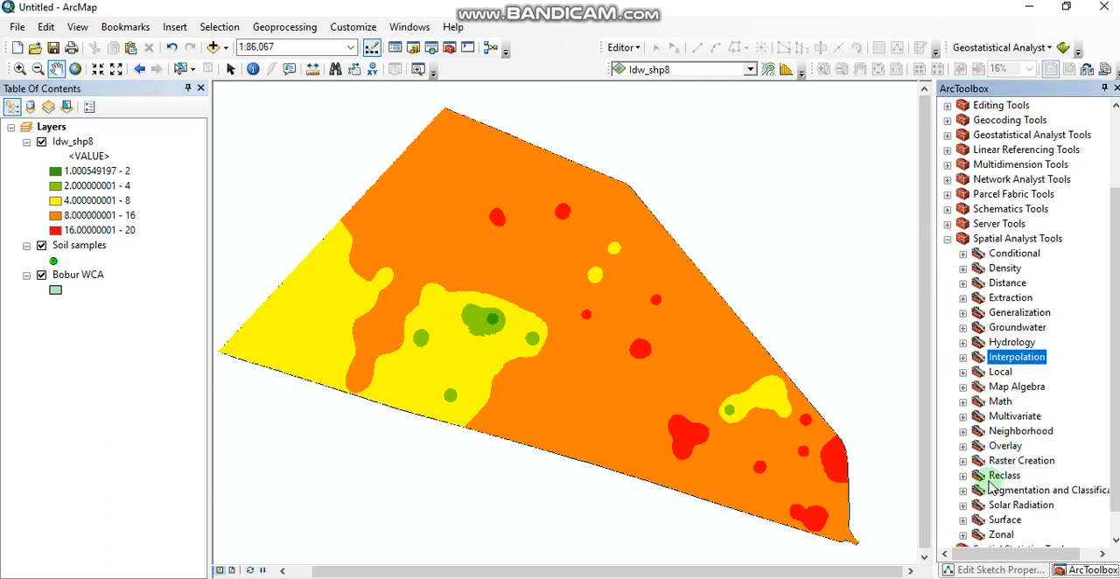
left_click(963, 476)
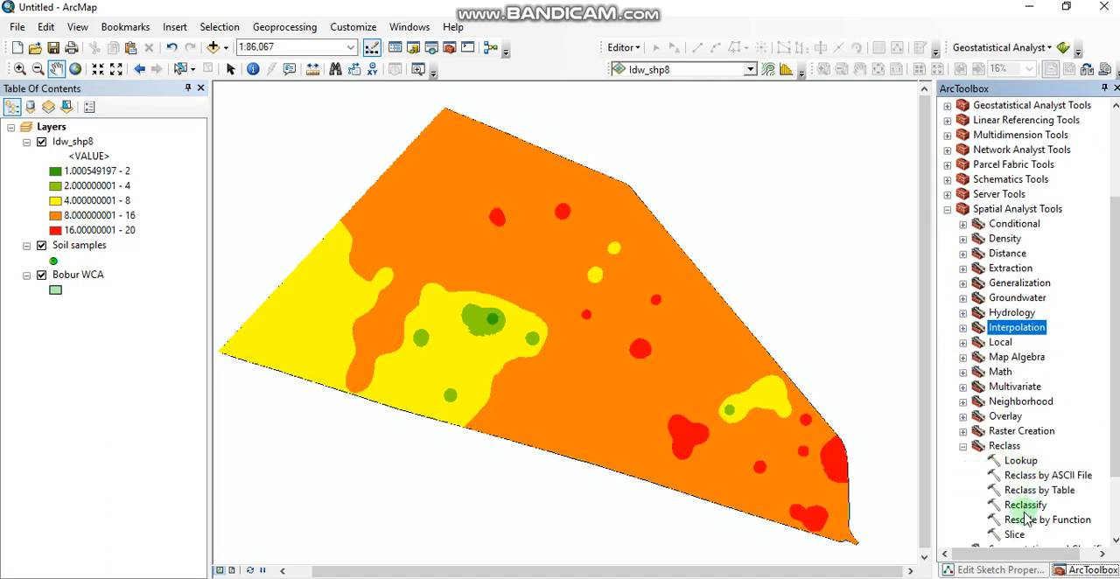
double_click(1033, 505)
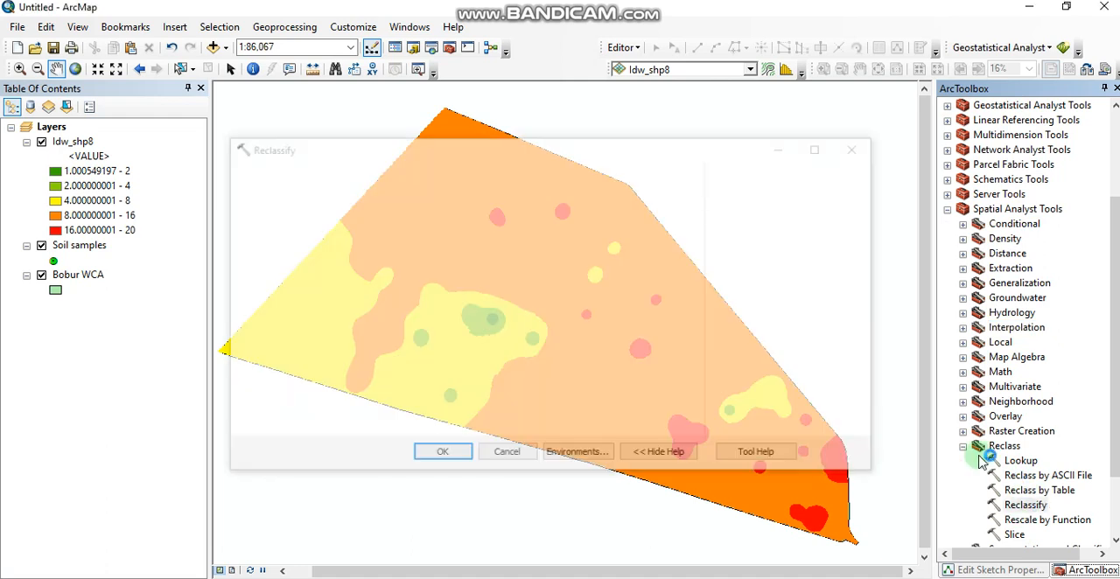
left_click(645, 195)
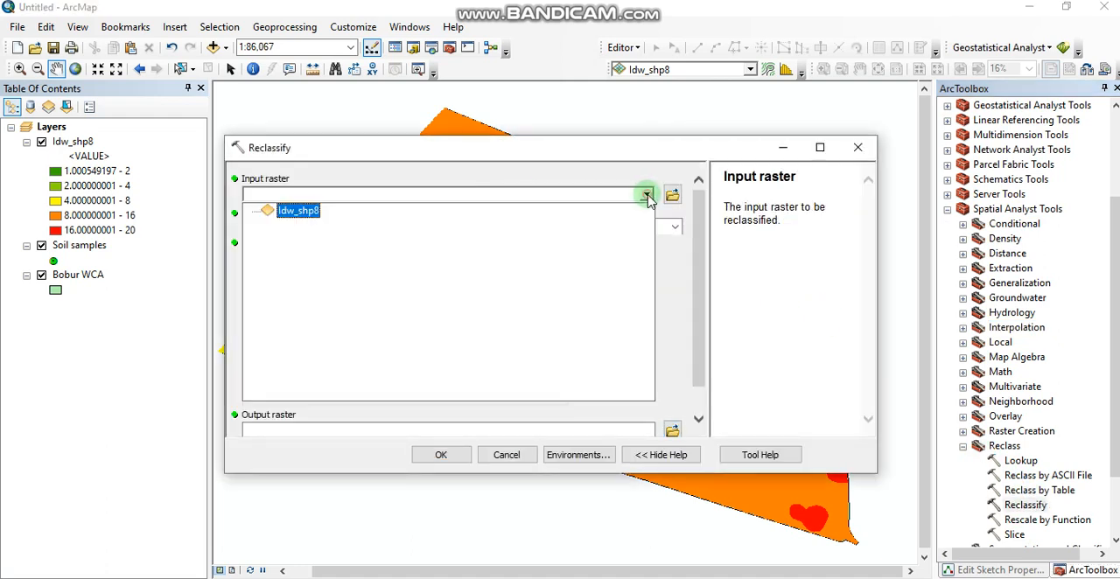
left_click(298, 211)
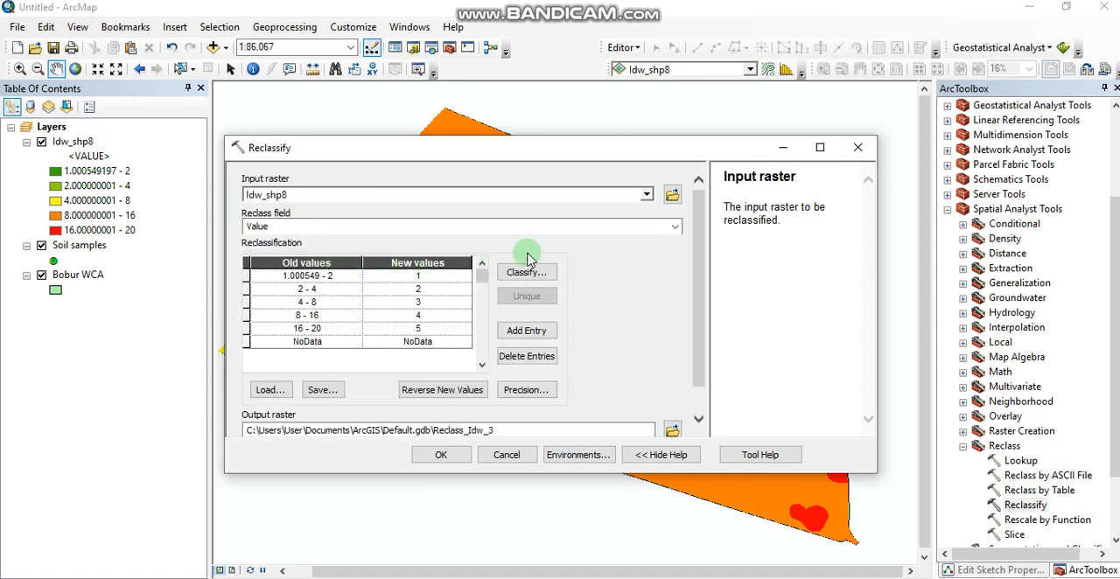
- Set both the processing extent and the raster analysis mask to Bobur WCA, and run Reclassify on Idw_shp8
left_click(576, 454)
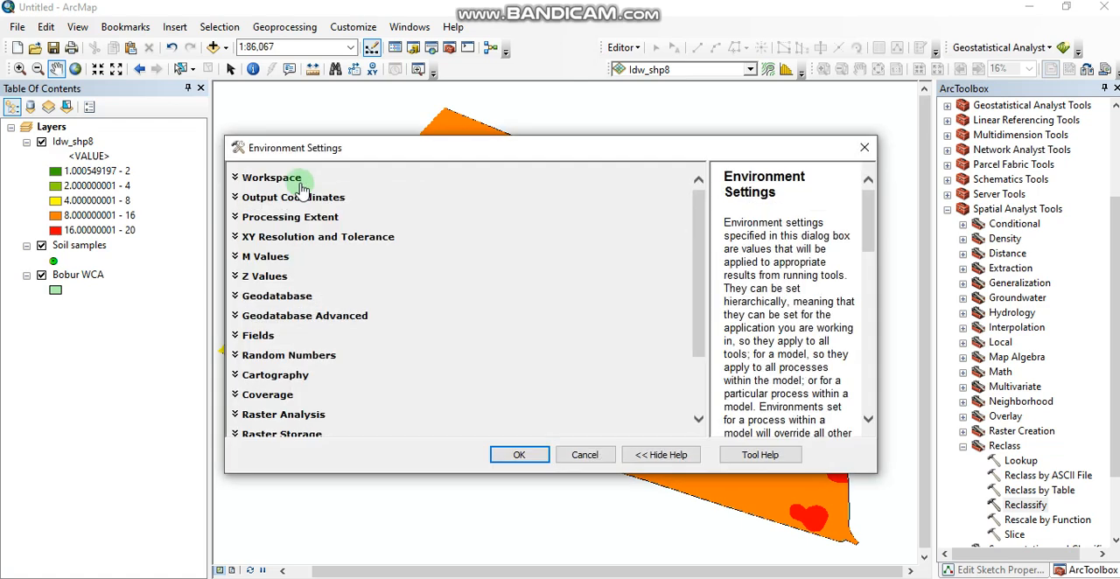
left_click(294, 219)
left_click(400, 248)
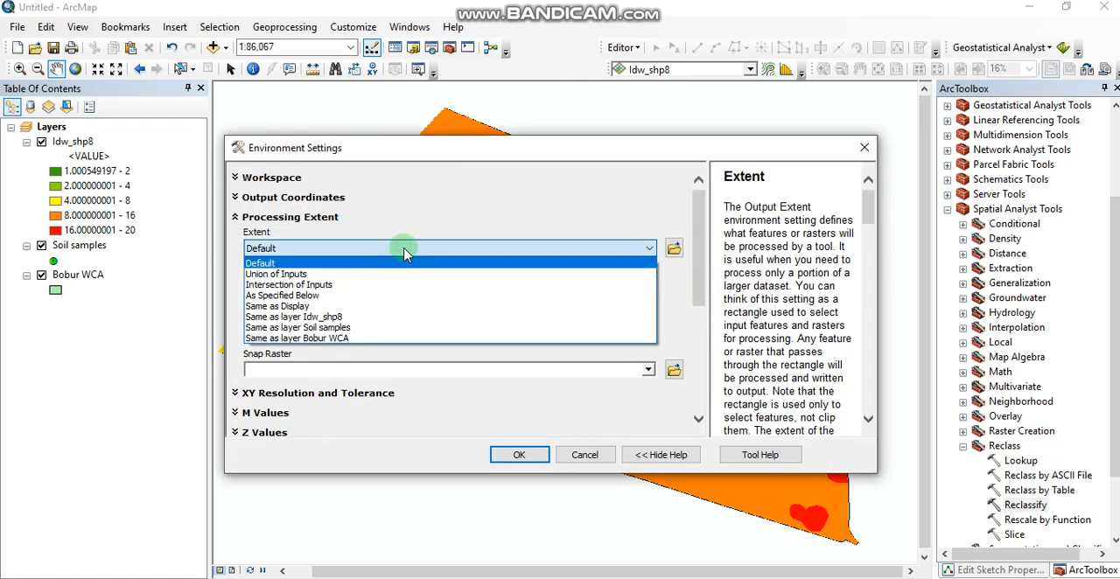
left_click(359, 338)
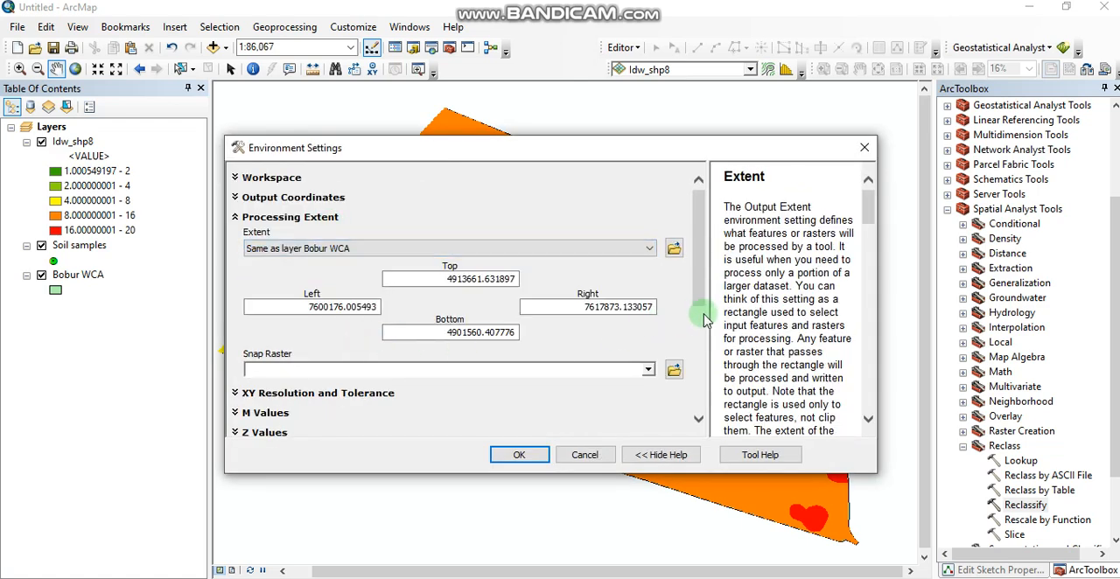
scroll(700, 319, "down", 5)
left_click(295, 332)
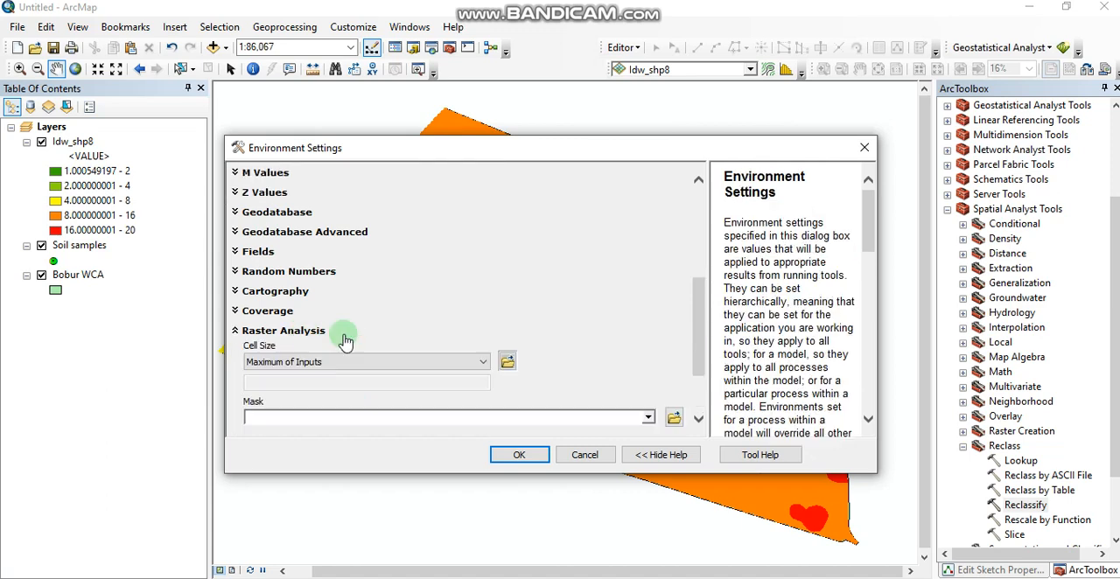
left_click(647, 421)
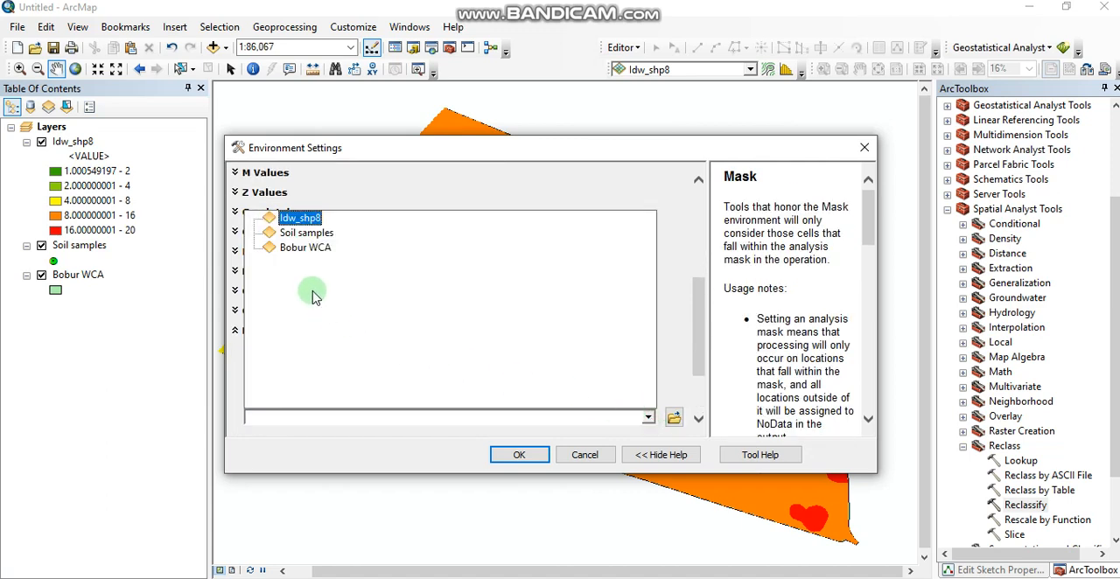
left_click(307, 254)
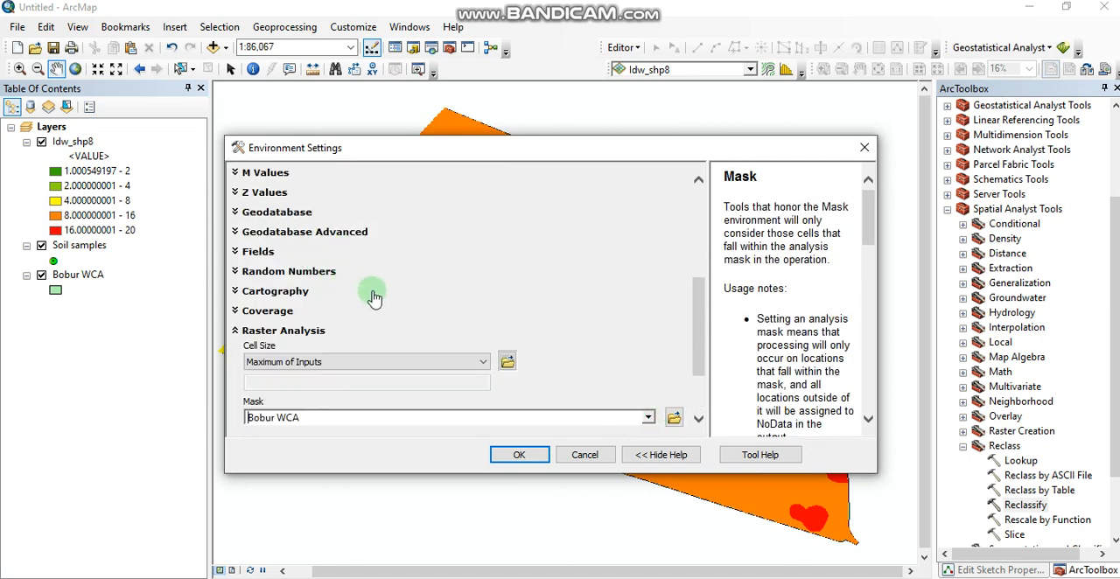
left_click(515, 453)
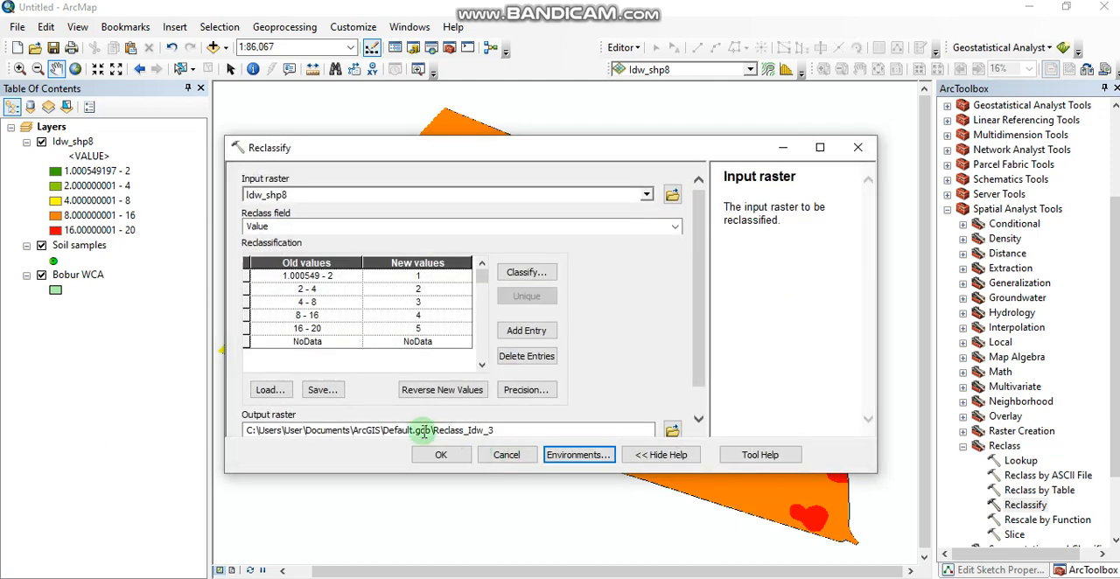
left_click(440, 455)
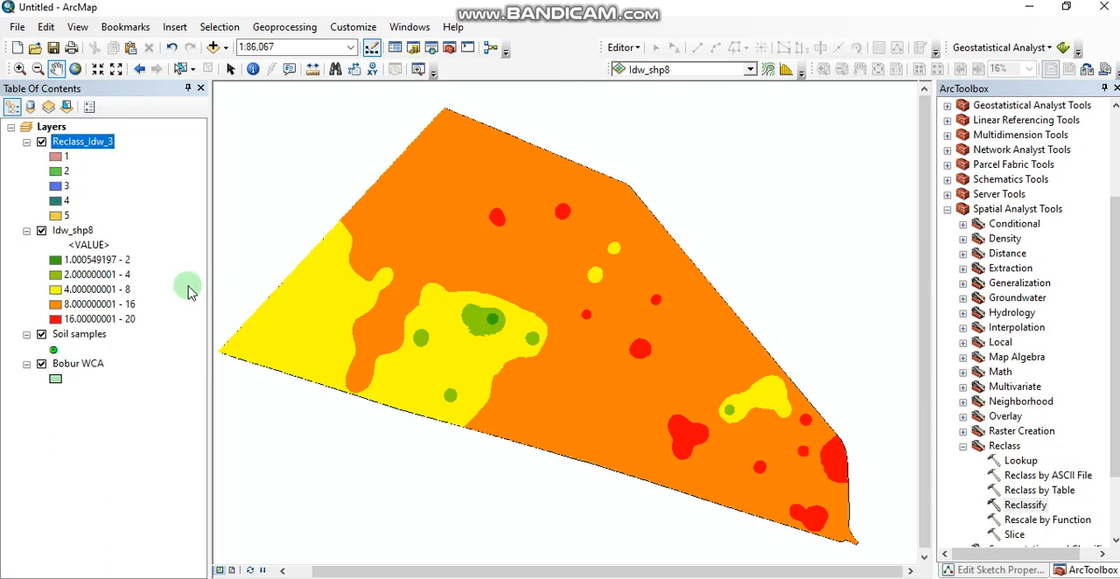
- Switch the symbology of the Reclass_Idw_3 raster to Classified with 5 classes
right_click(95, 141)
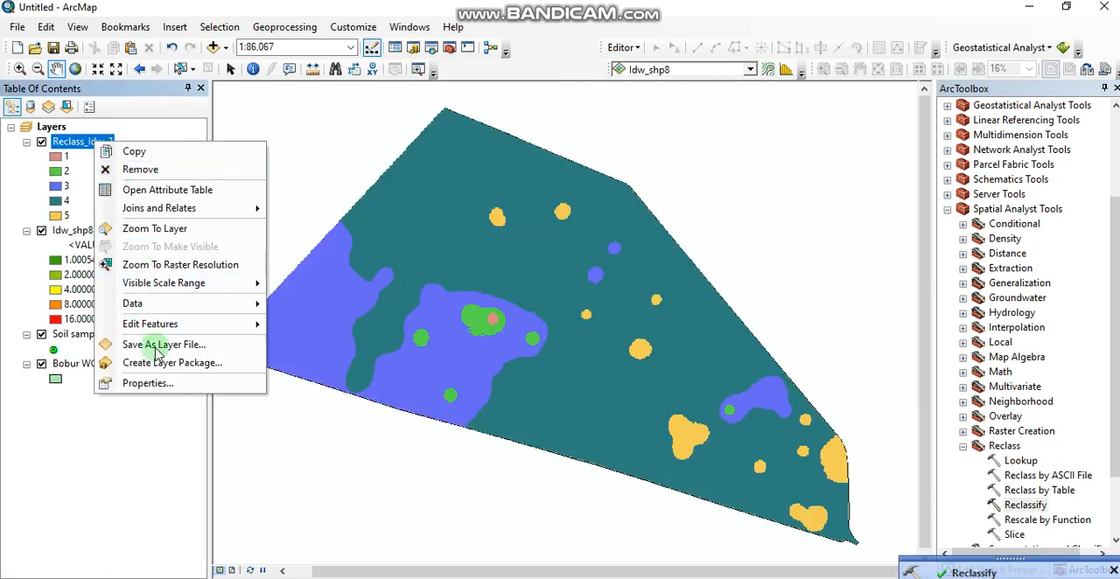
left_click(153, 382)
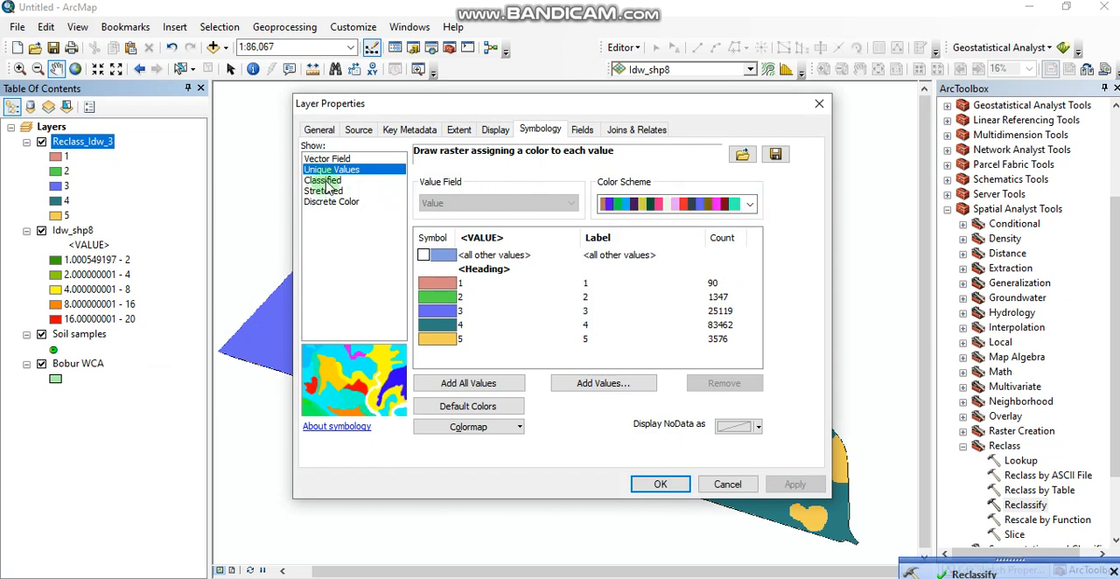
left_click(325, 181)
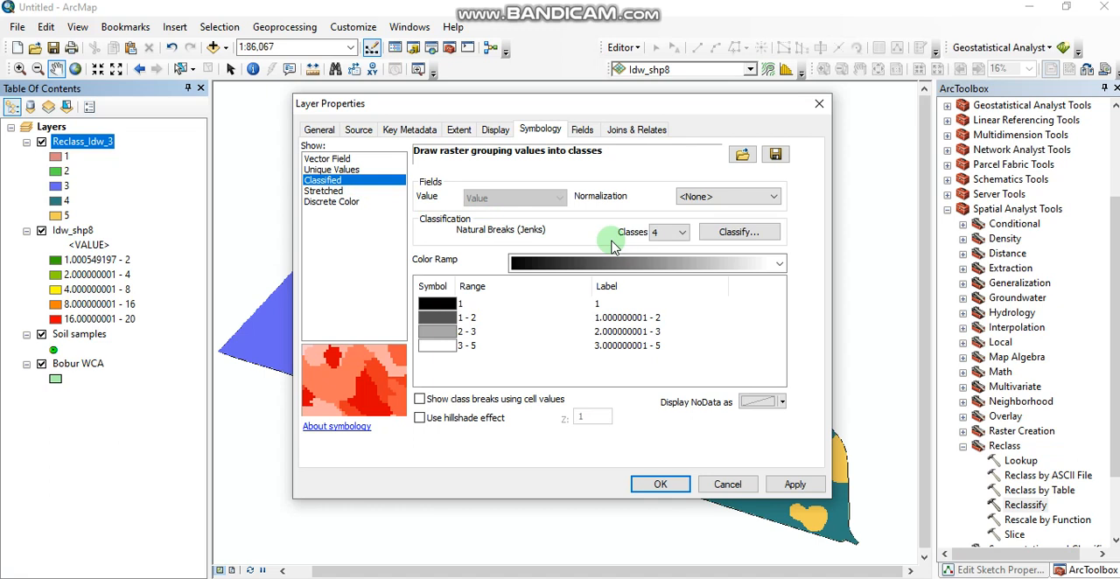
left_click(682, 232)
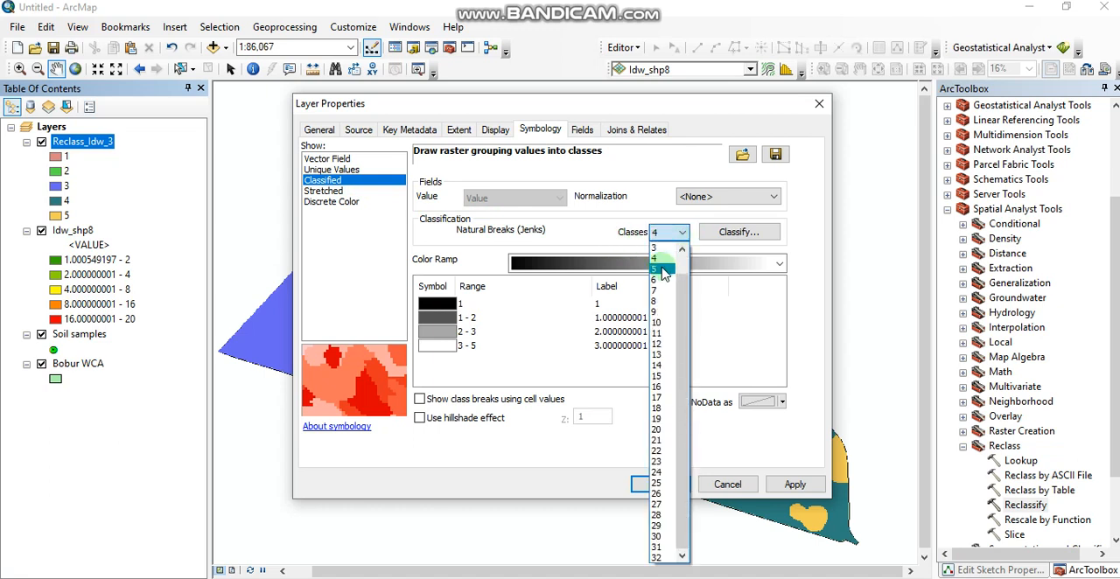
left_click(664, 269)
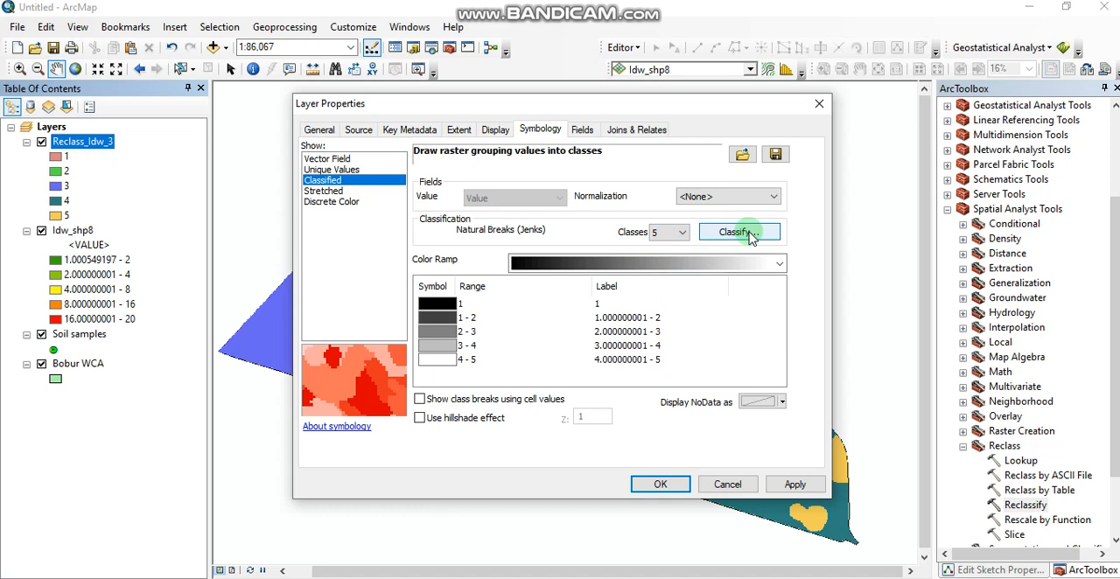
- Label the five Reclass_Idw_3 classes, in ascending order, non saline, very slight, slight, moderate and strong
left_click(609, 304)
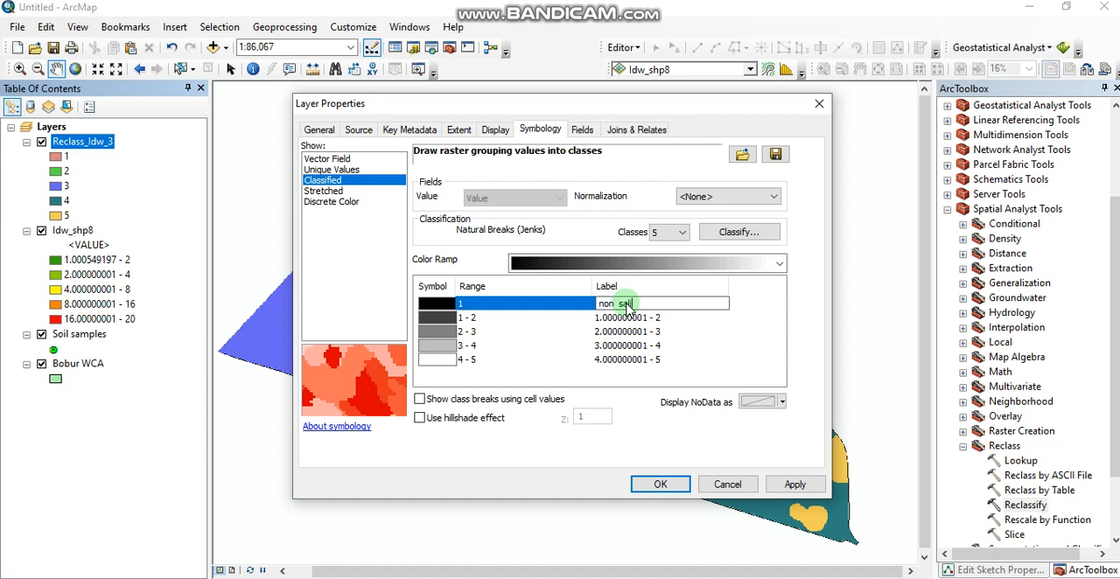
left_click(619, 319)
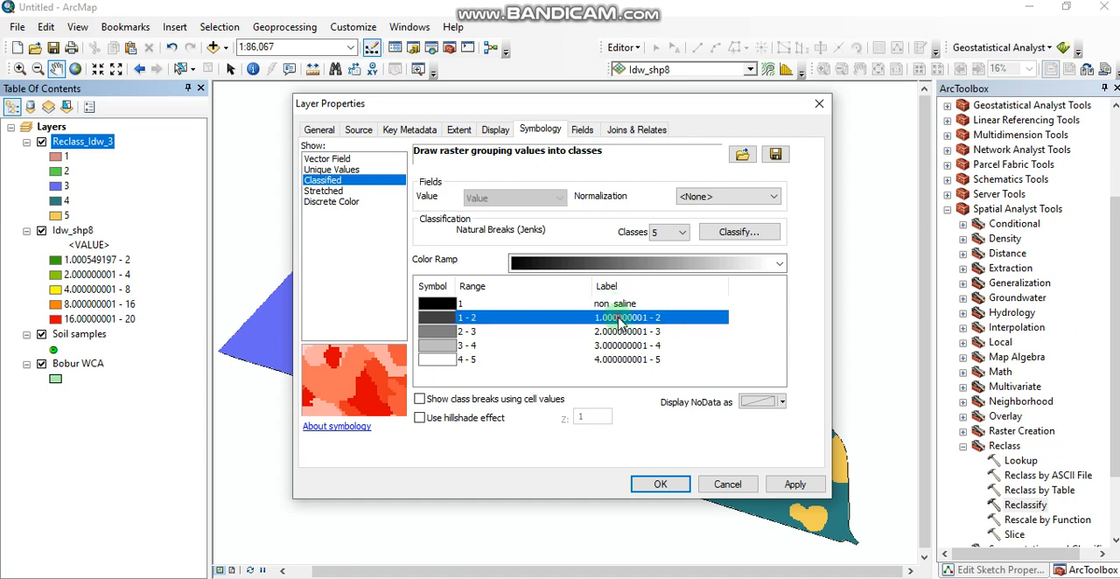
type("very slight")
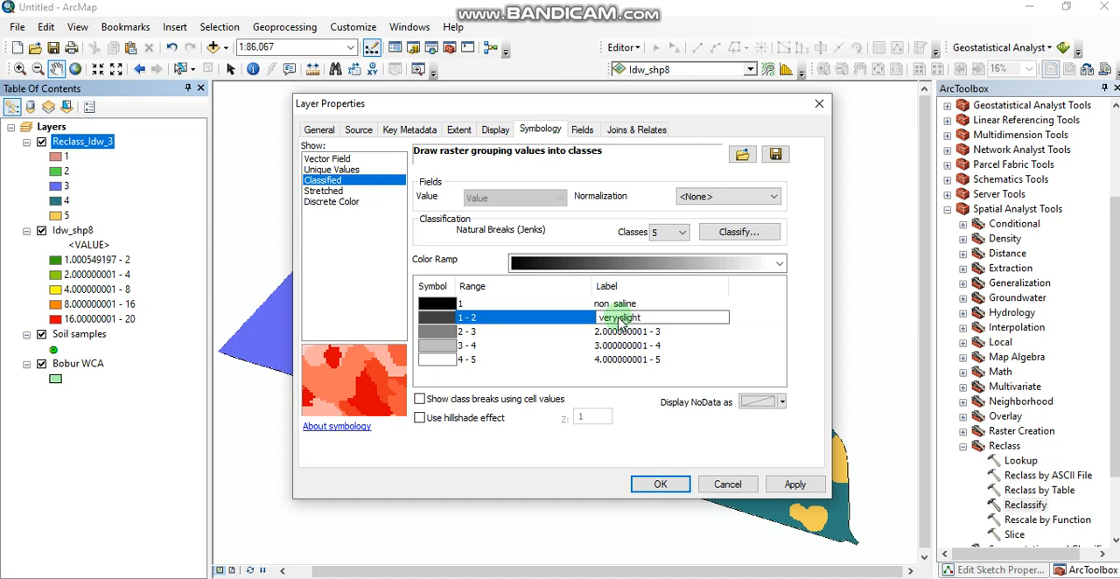
left_click(626, 333)
left_click(629, 336)
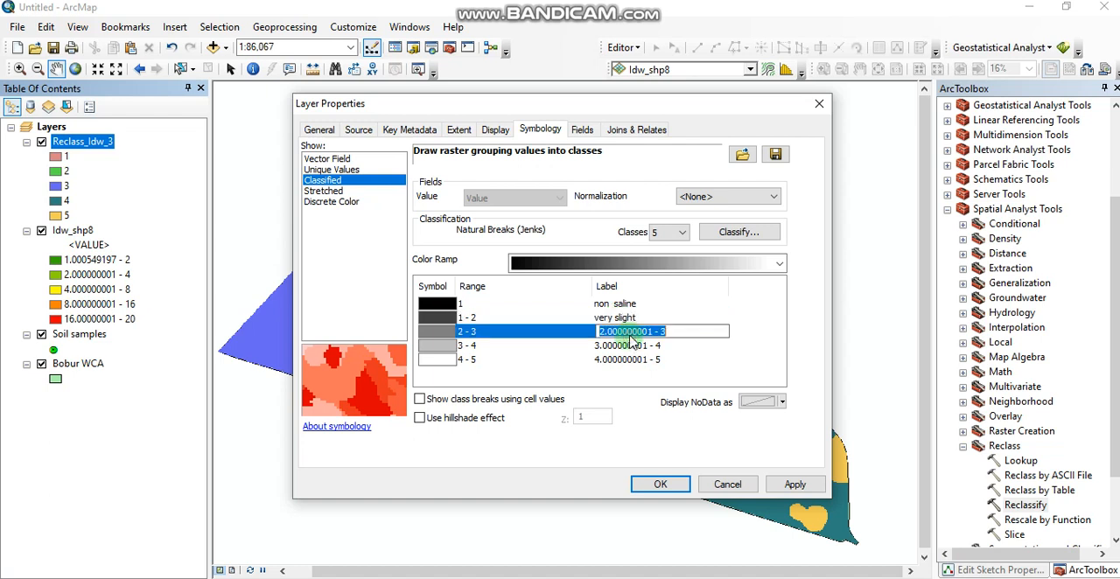
type("slight")
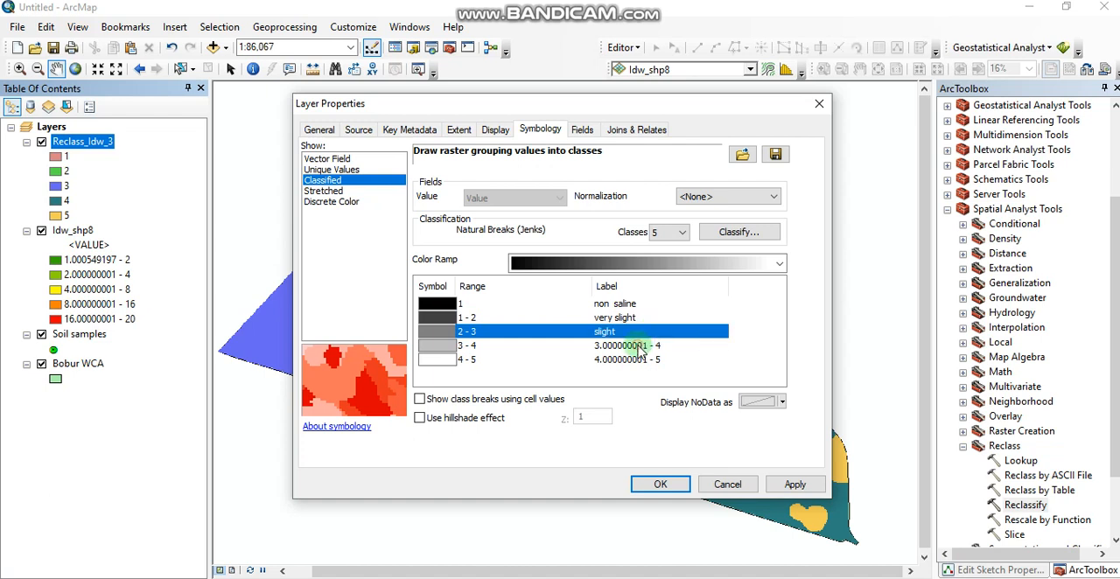
left_click(641, 347)
type("moderate")
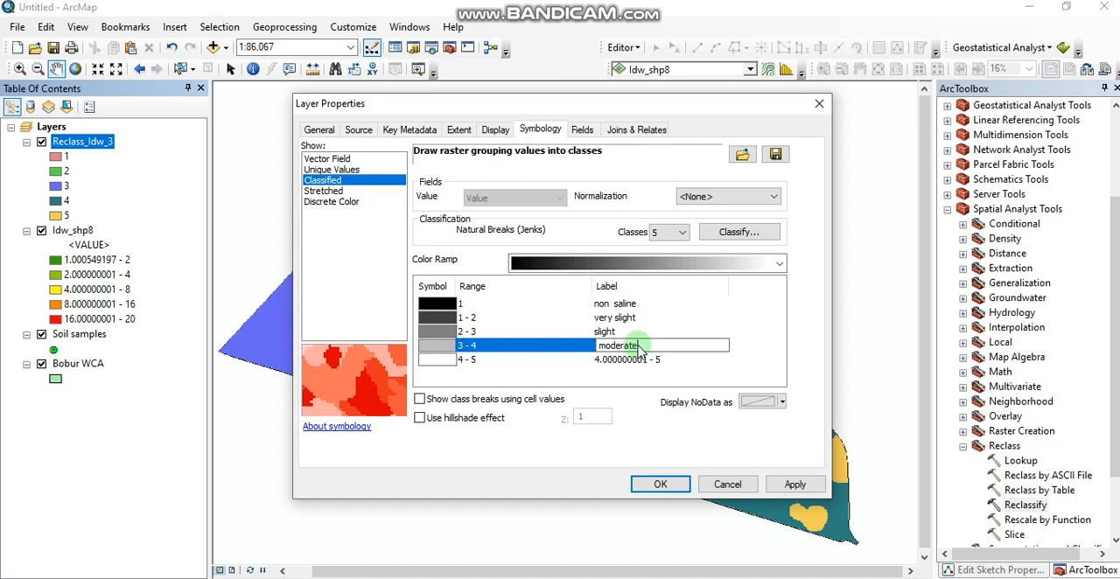
left_click(621, 364)
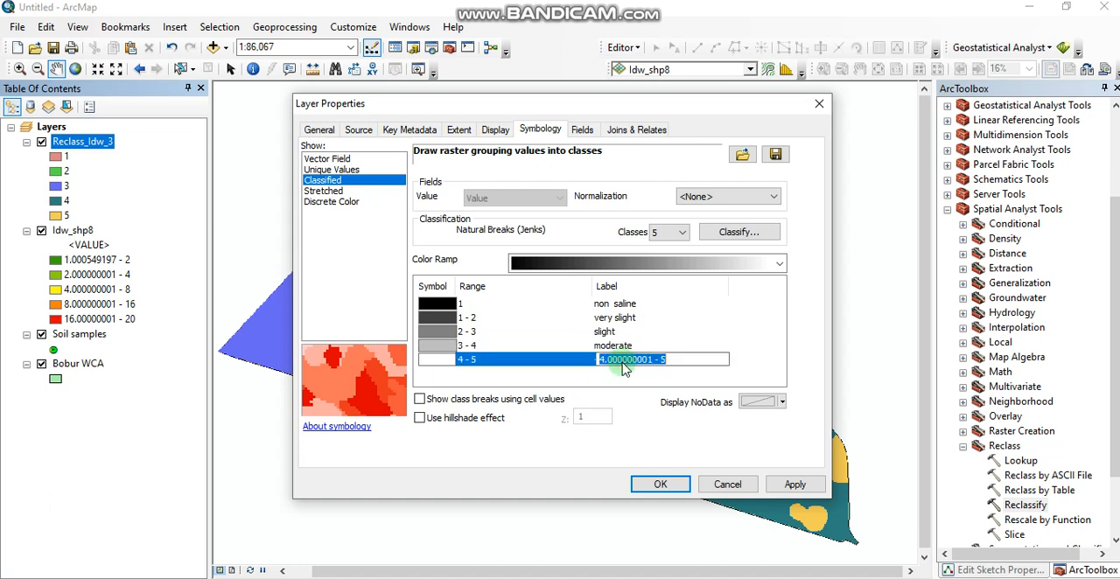
type("strong")
- Apply the green-yellow-red color ramp to the Reclass_Idw_3 classes
left_click(779, 263)
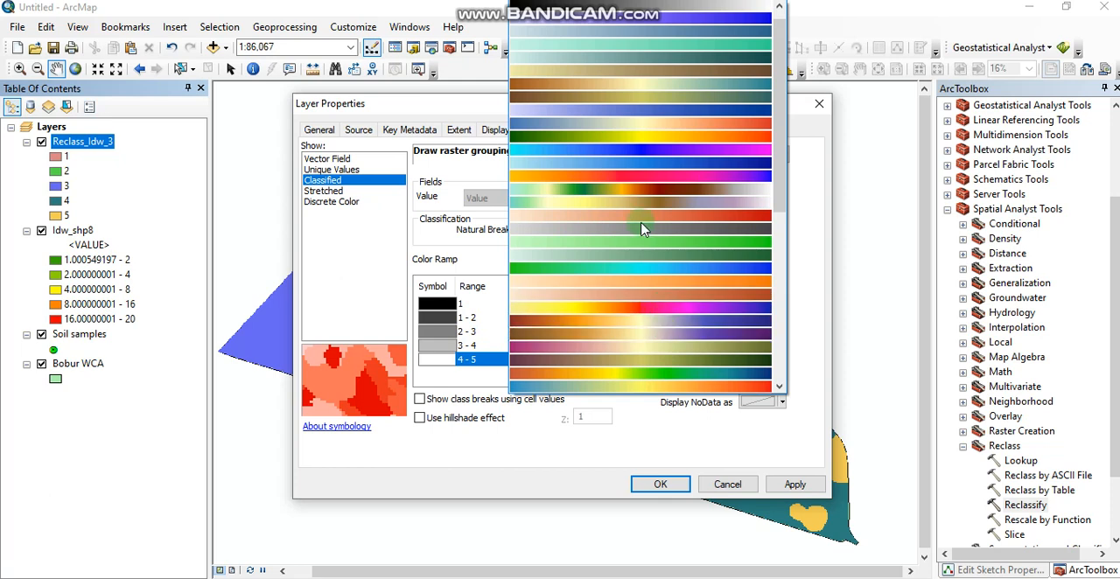
scroll(632, 272, "down", 3)
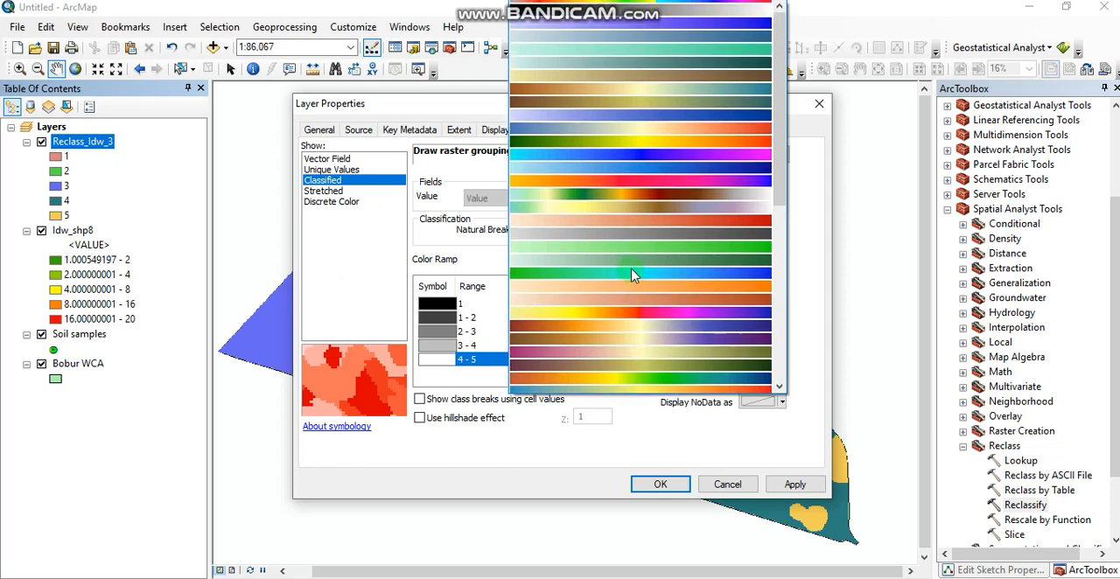
scroll(634, 274, "down", 10)
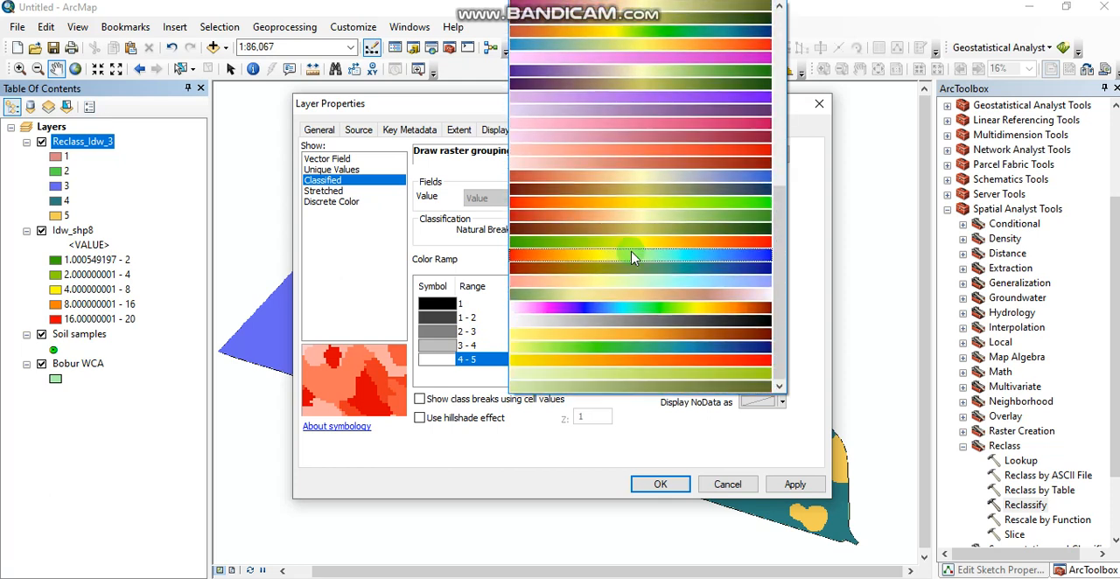
left_click(632, 243)
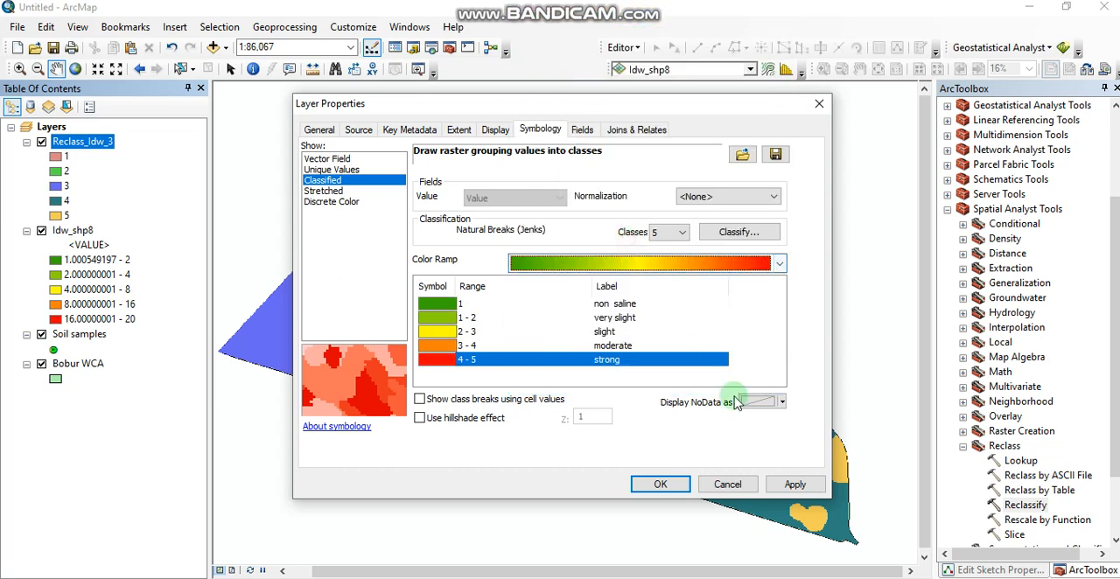
left_click(794, 483)
left_click(660, 484)
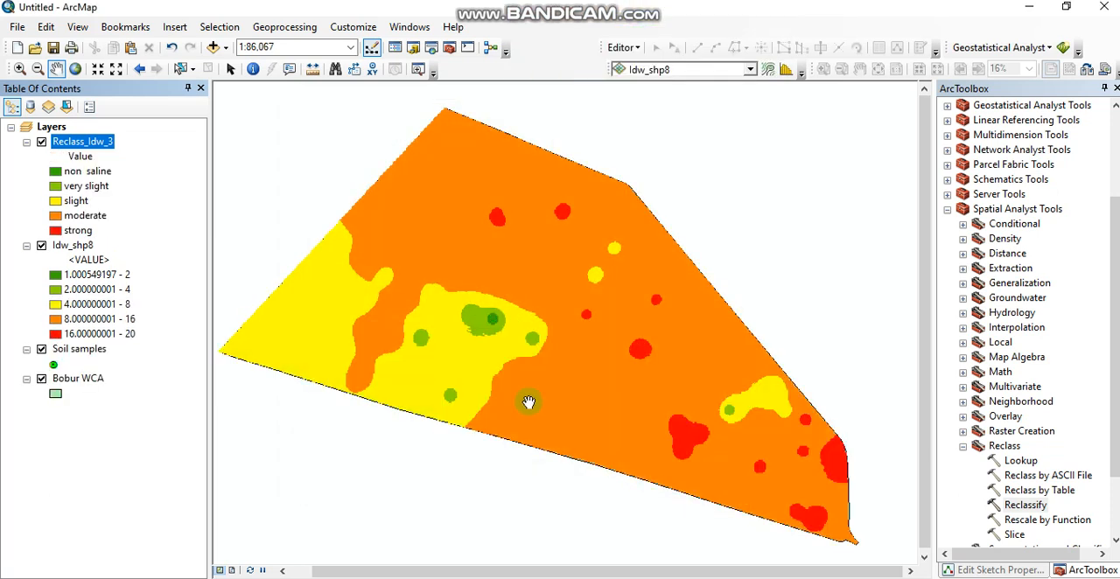
- Check the cell size of the Reclass_Idw_3 raster in its source properties
right_click(89, 141)
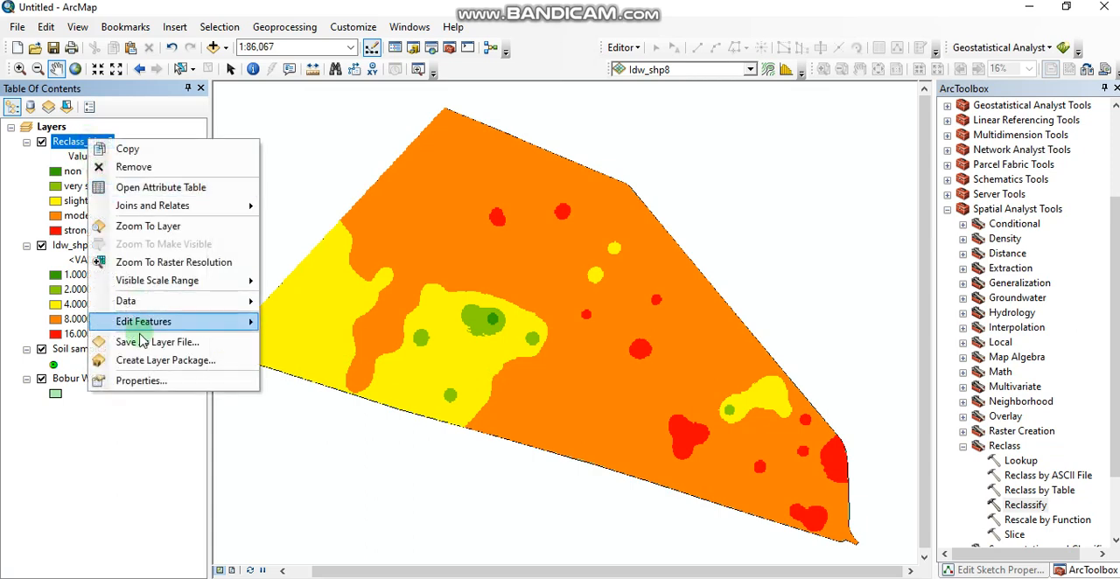
left_click(133, 380)
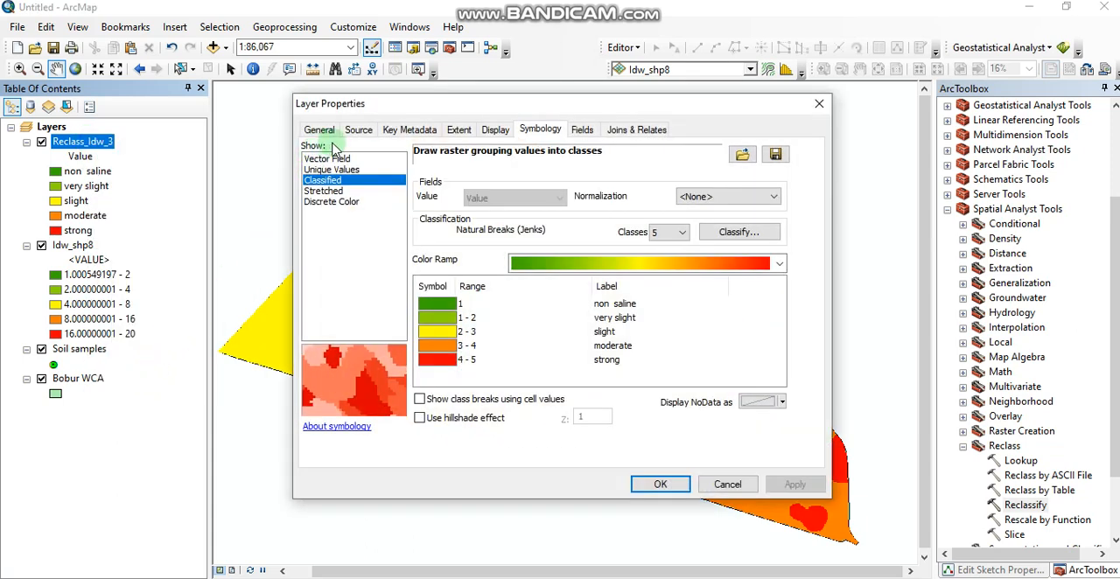
left_click(358, 129)
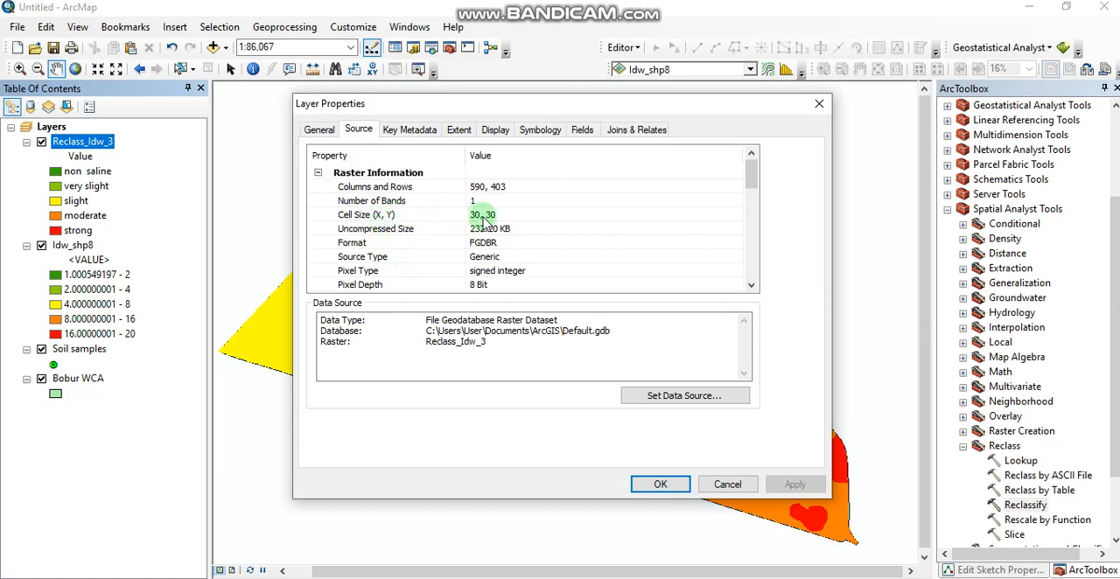
left_click(819, 103)
- Add a Double field named Area to the attribute table of the Reclass_Idw_3 raster
right_click(96, 152)
left_click(131, 191)
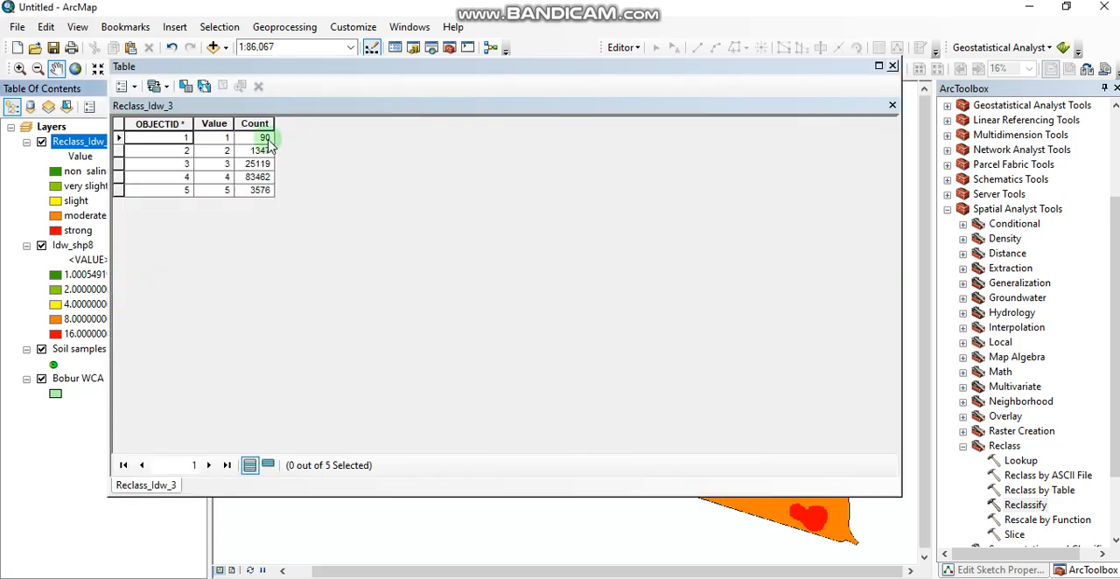
left_click(122, 85)
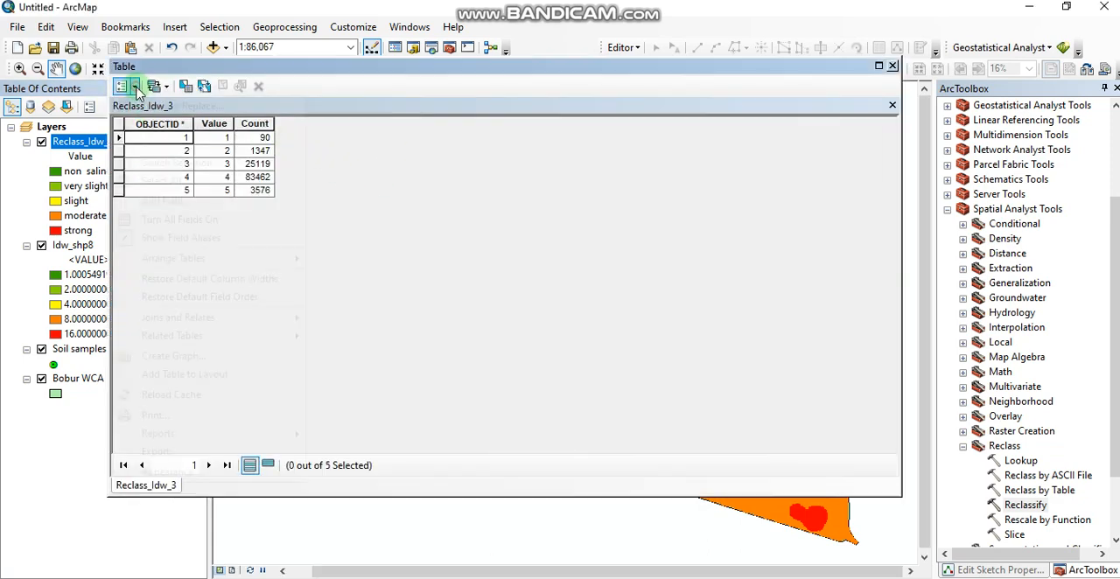
left_click(324, 173)
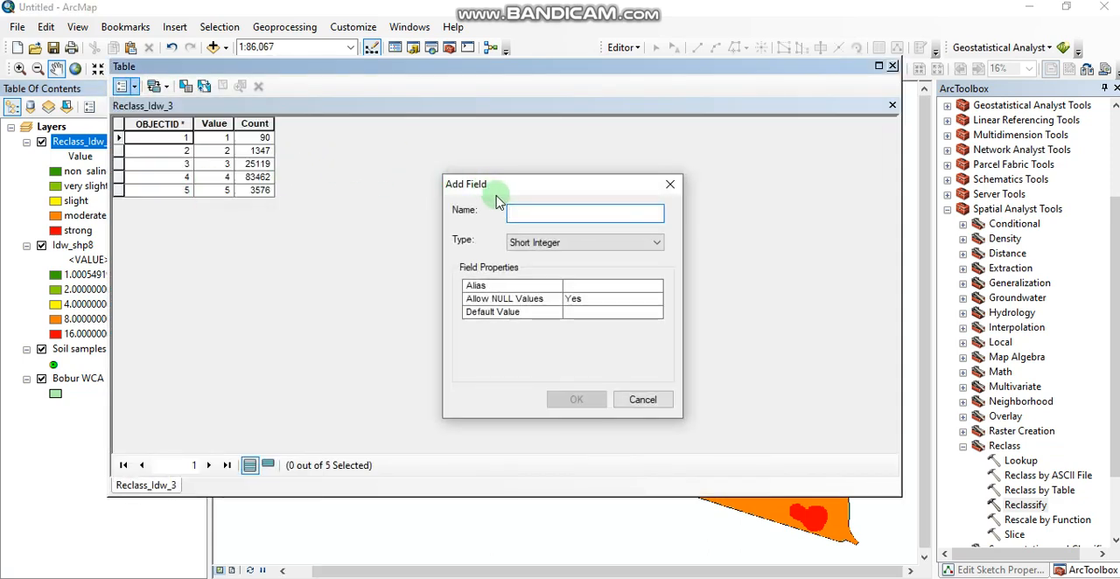
type("Area")
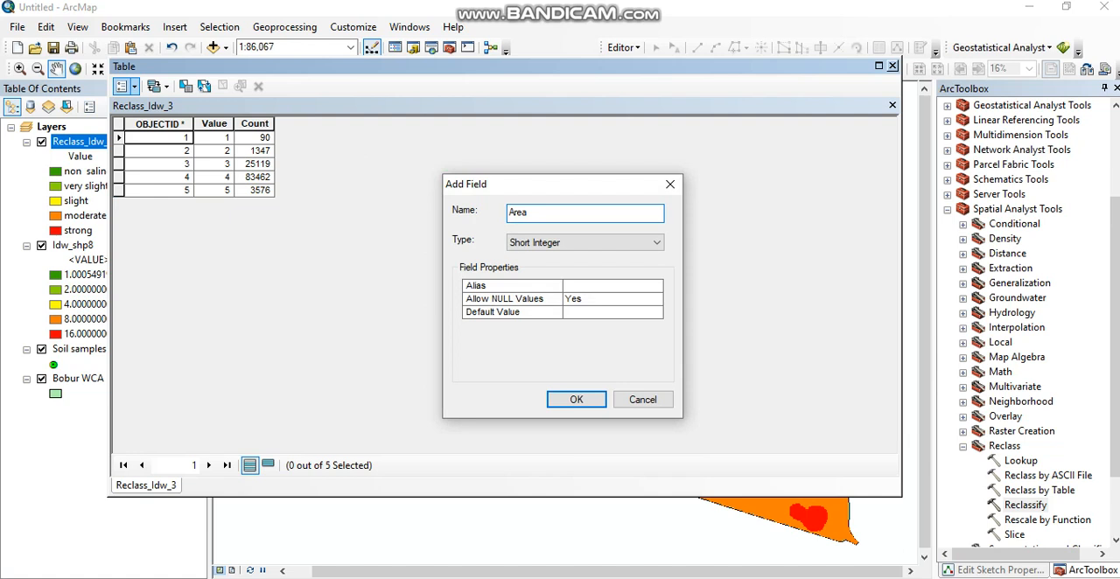
left_click(533, 242)
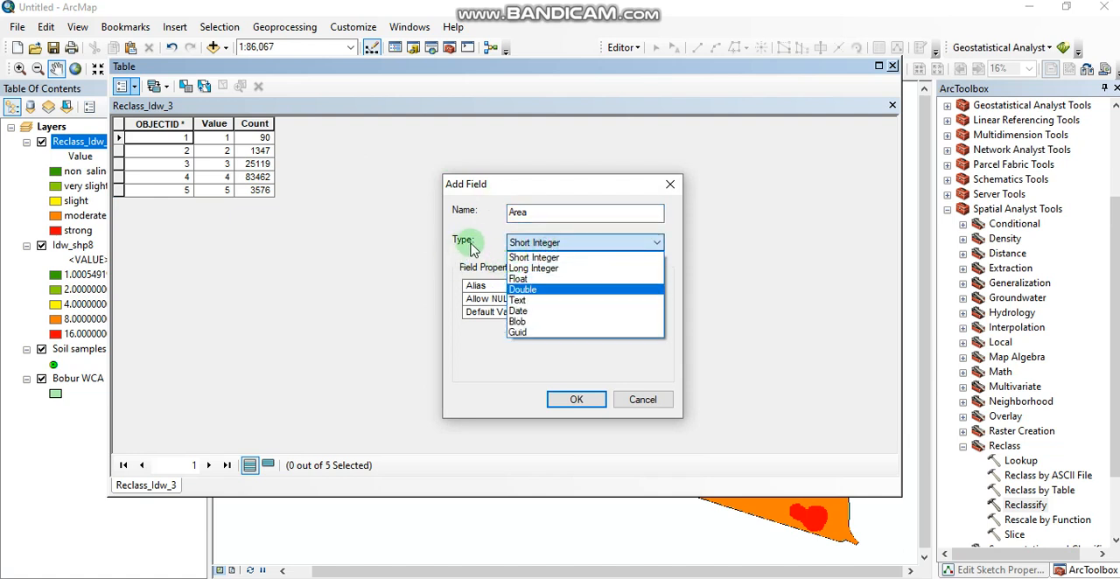
left_click(525, 290)
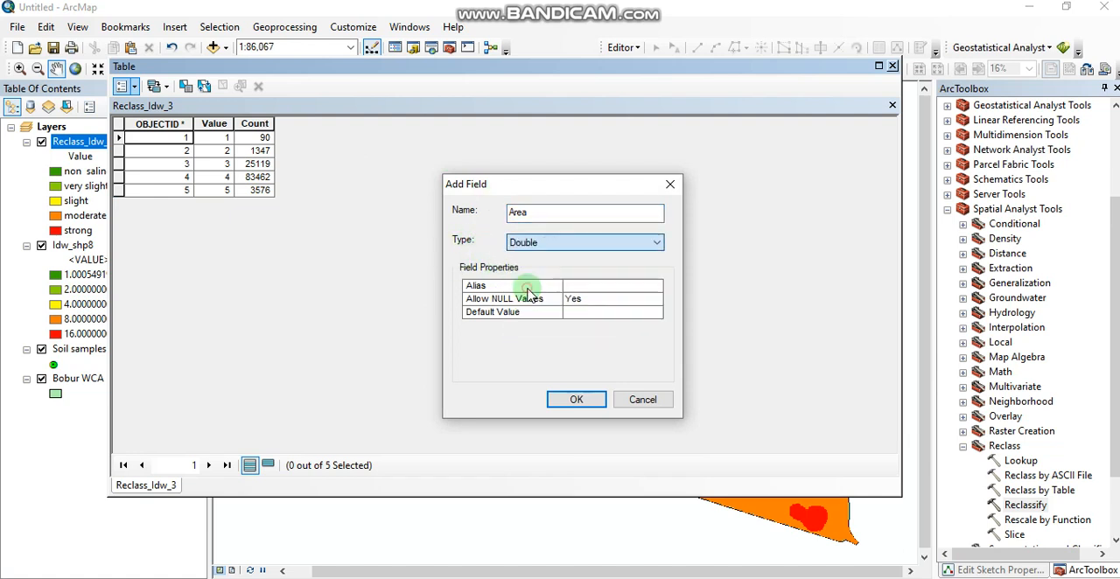
left_click(571, 399)
- Calculate the Area field with the Field Calculator expression ([Count] *900) /10000 and compare the areas with the salinity class legend
right_click(321, 124)
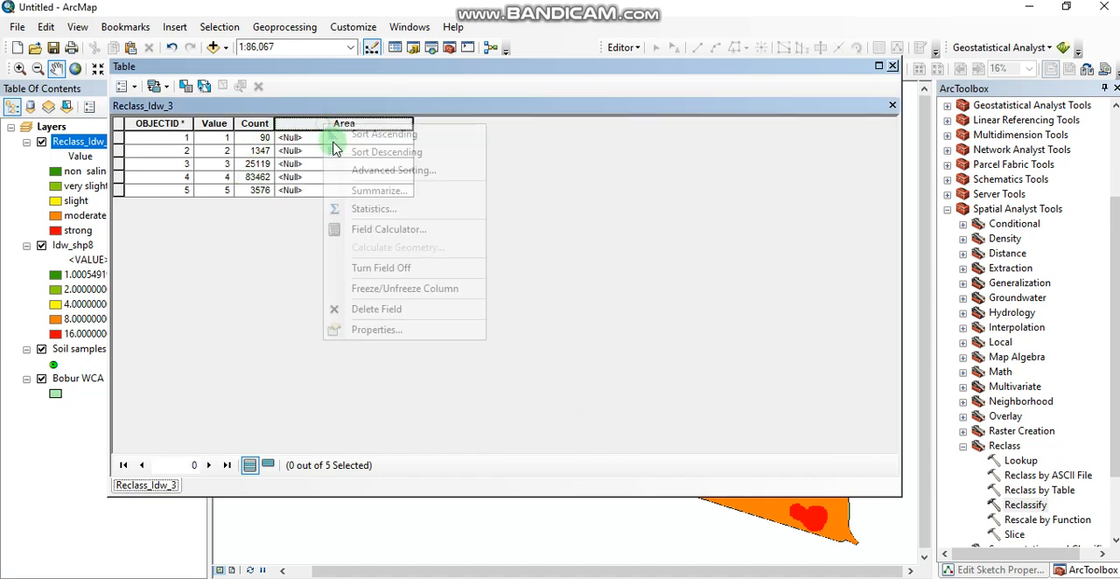
left_click(382, 231)
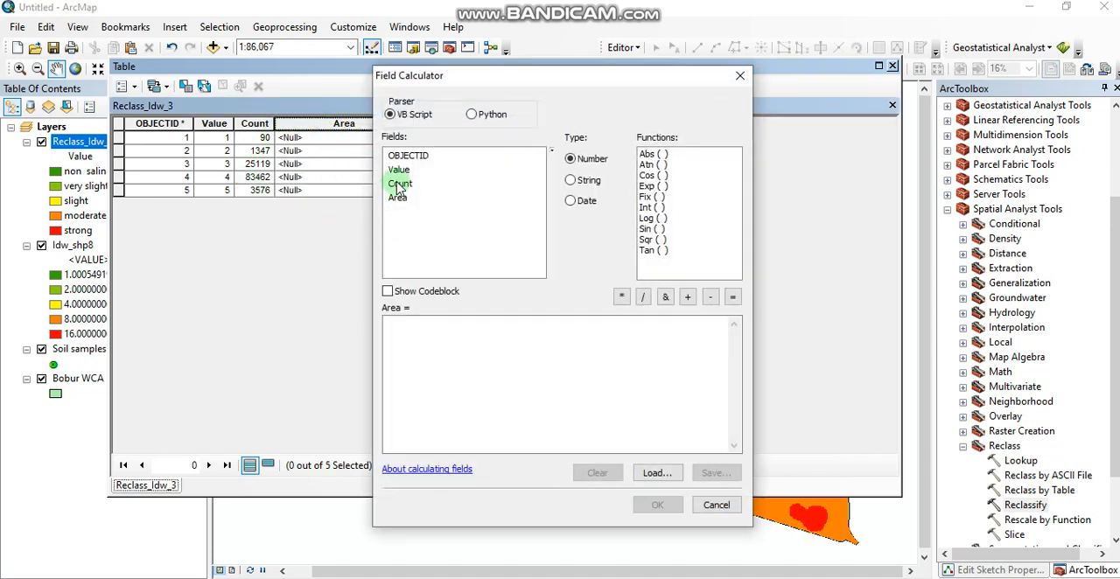
double_click(399, 185)
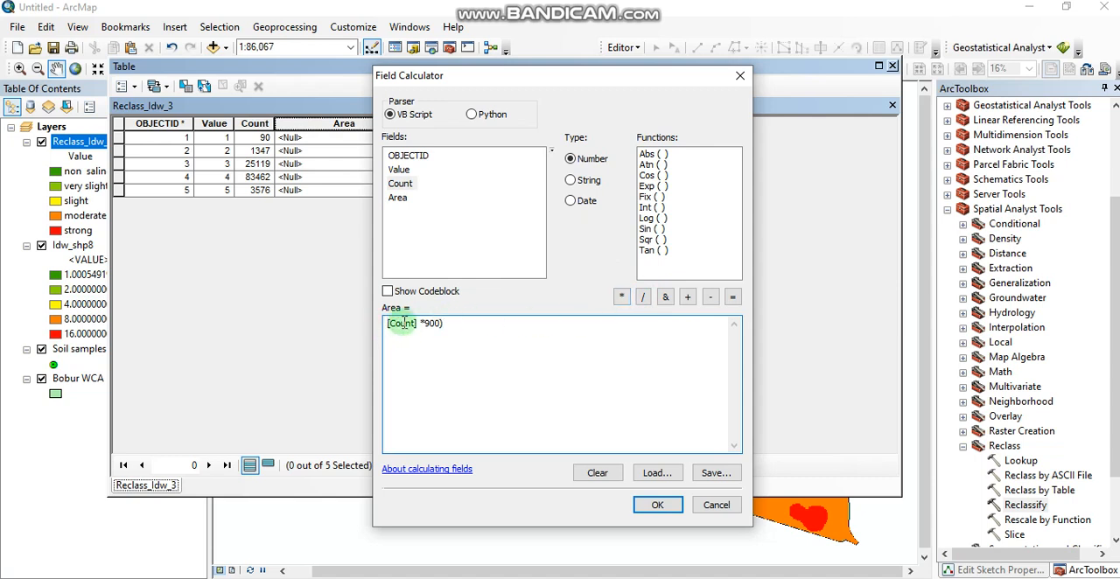
left_click(388, 323)
type("(")
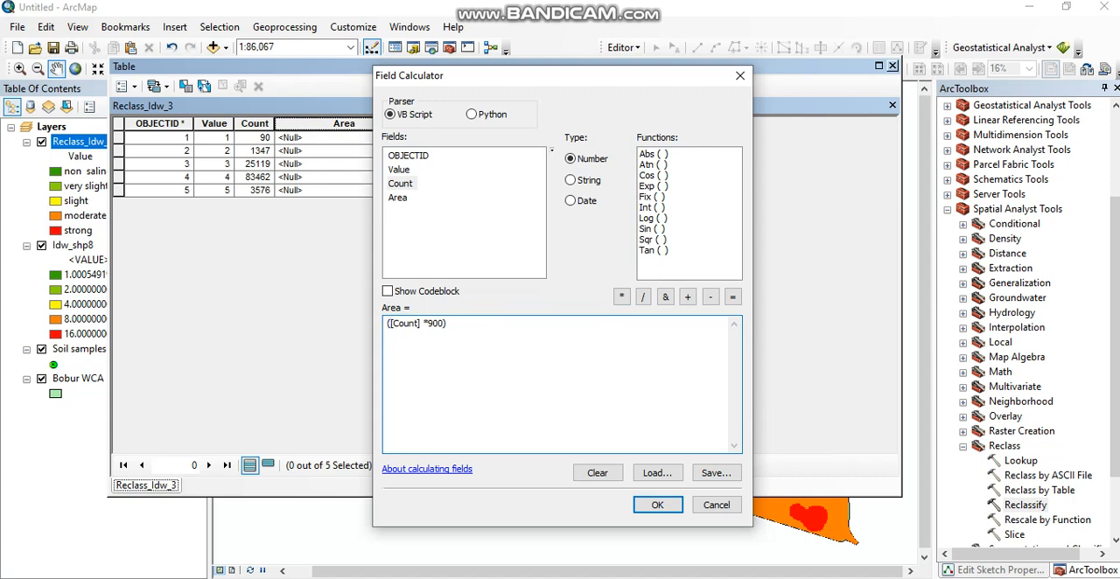
left_click(452, 323)
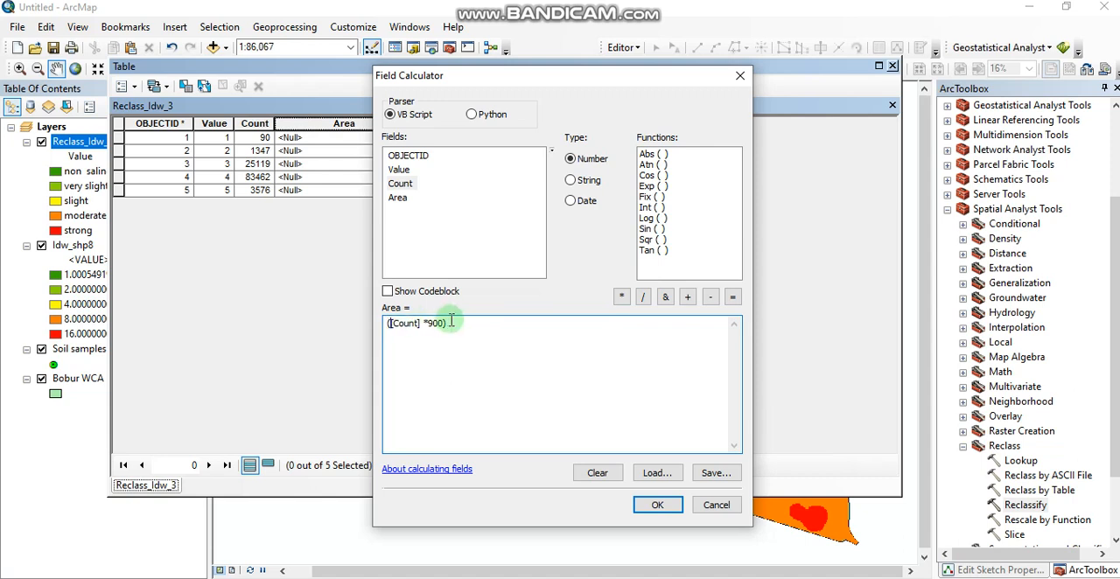
left_click(643, 297)
type("10000")
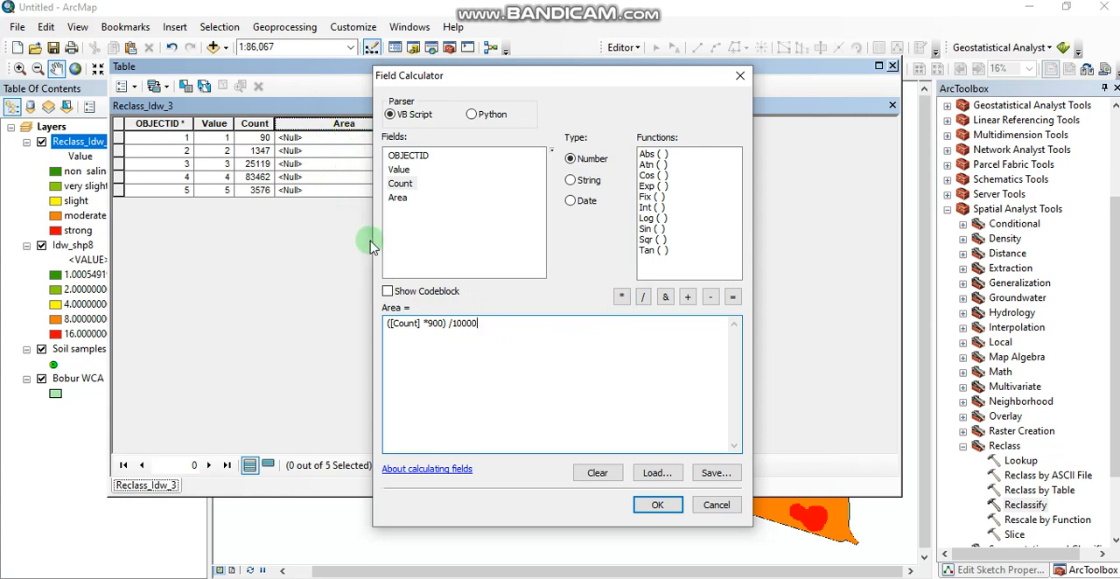
left_click(655, 504)
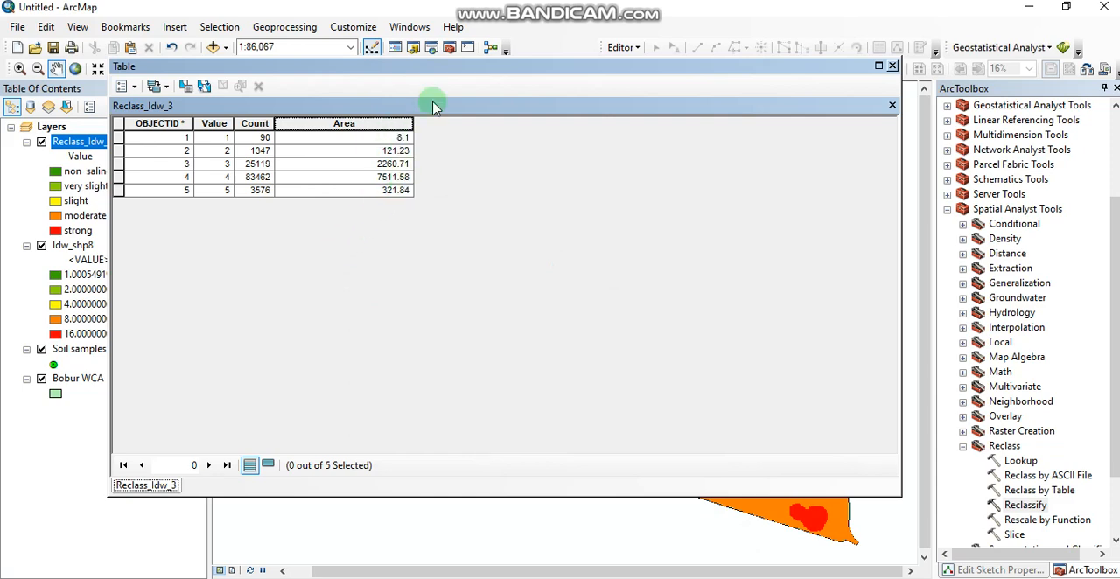
left_click_drag(440, 68, 750, 65)
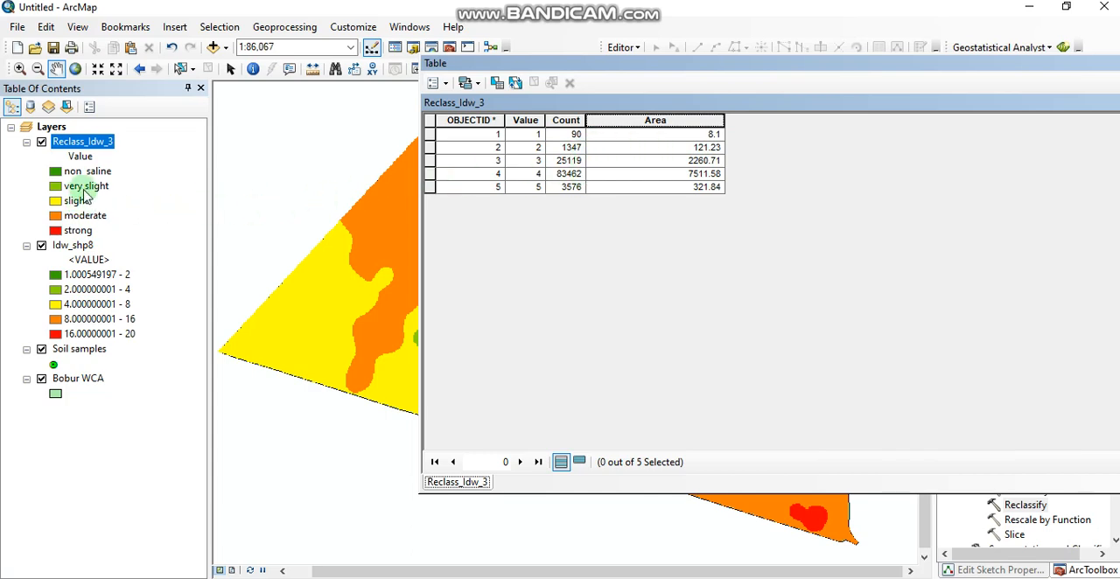
left_click_drag(744, 66, 503, 100)
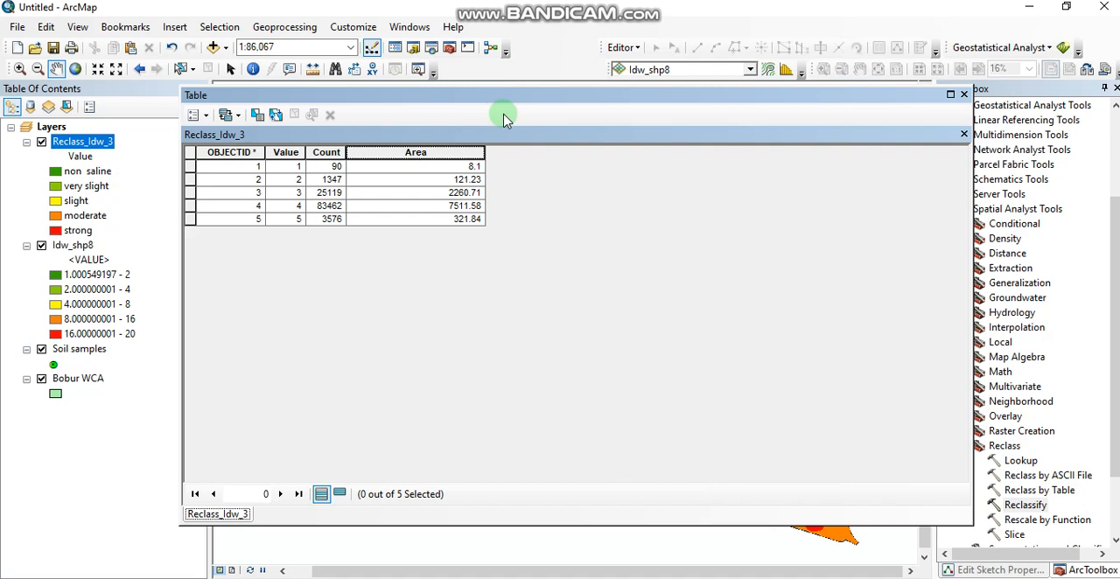